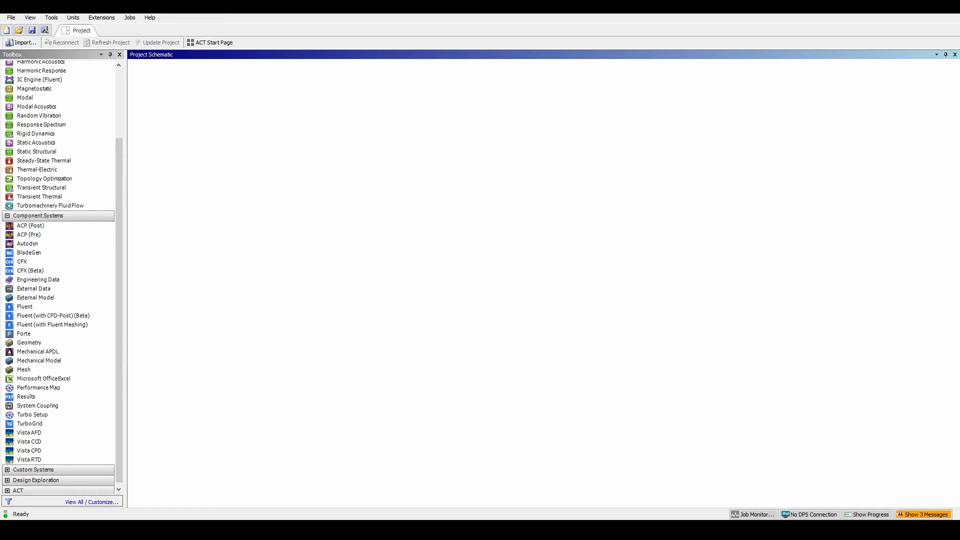
Bring the valve .meshdat file from the Week 4 Part Files folder into the project schematic and open its Mesh cell
drag(959, 122, 606, 94)
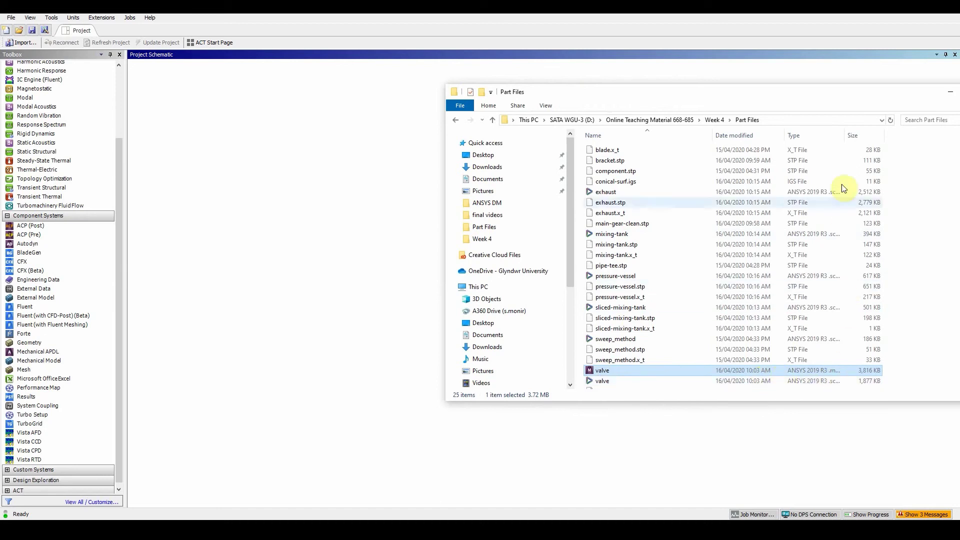
drag(846, 137, 887, 134)
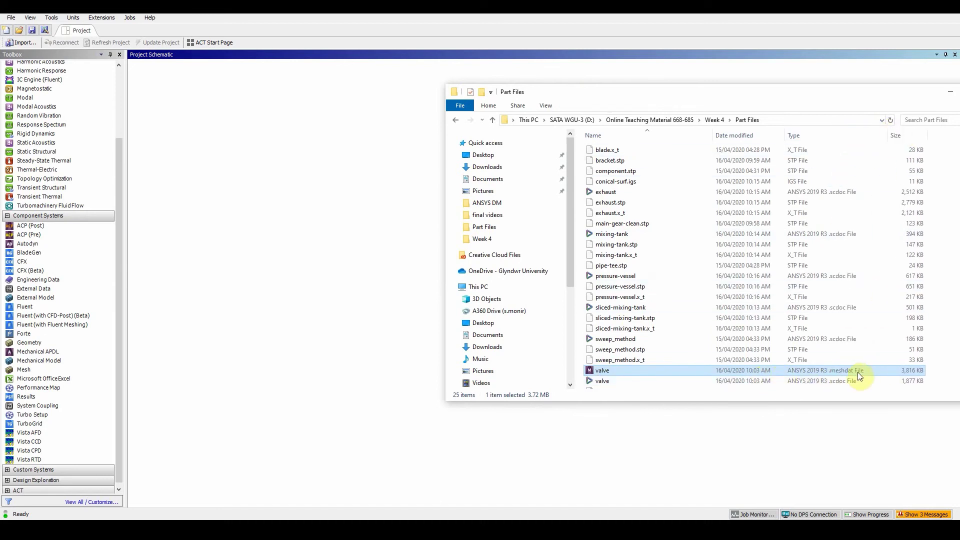
drag(642, 372, 303, 240)
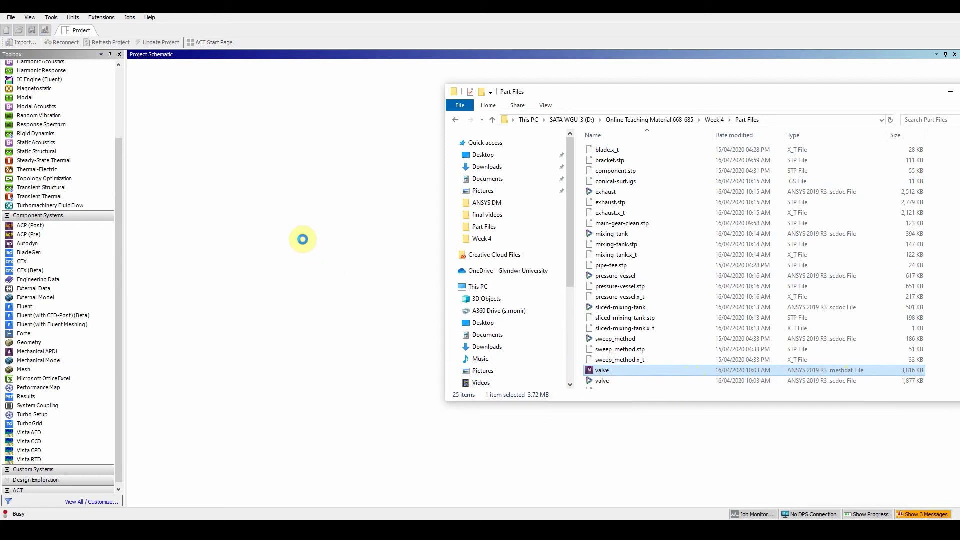
drag(901, 95, 959, 128)
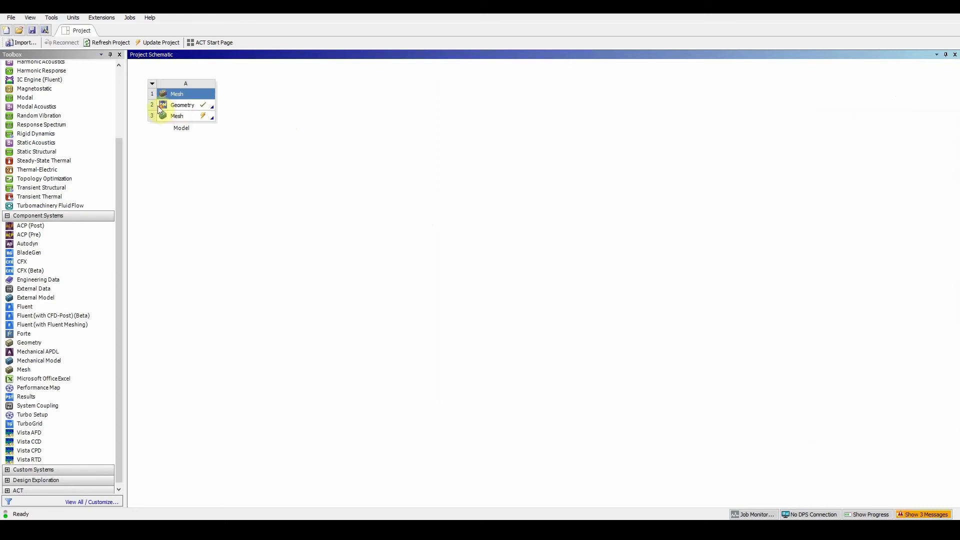
double_click(201, 117)
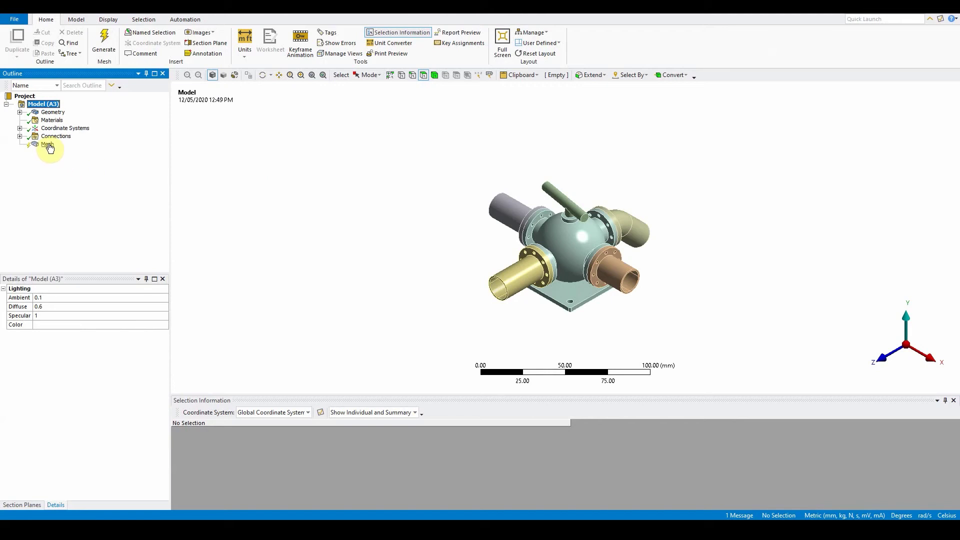
Check the available unit systems and set the mesh's physics preference to CFD
click(245, 50)
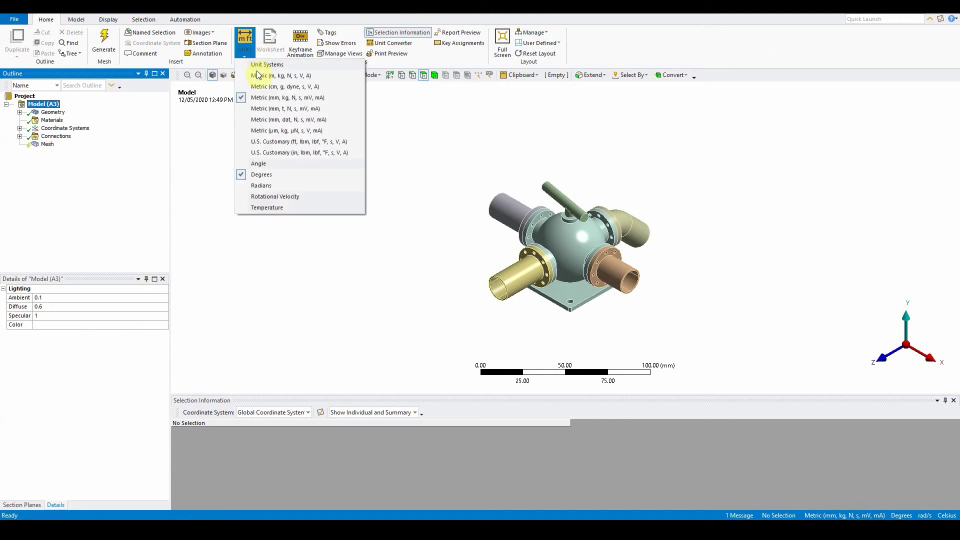
click(70, 160)
click(47, 144)
click(144, 316)
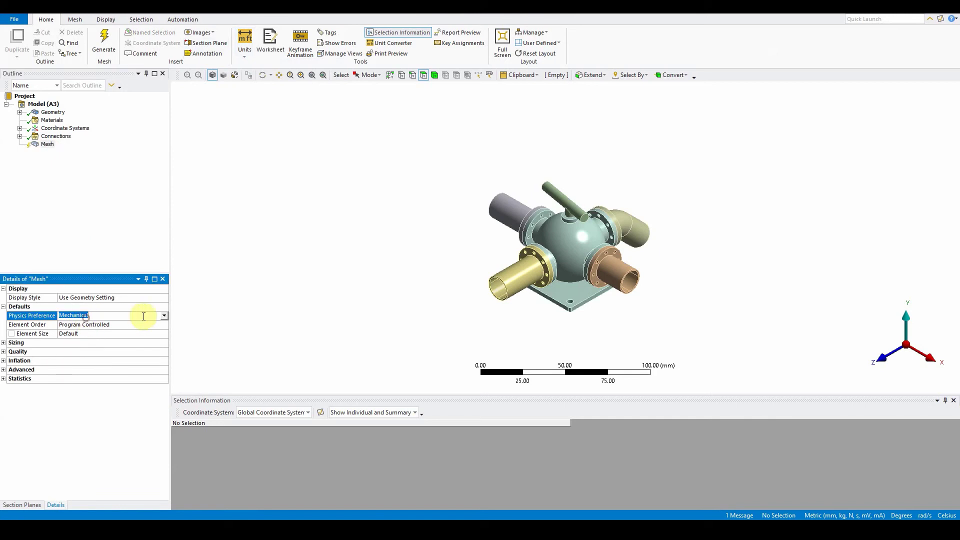
click(163, 316)
click(112, 345)
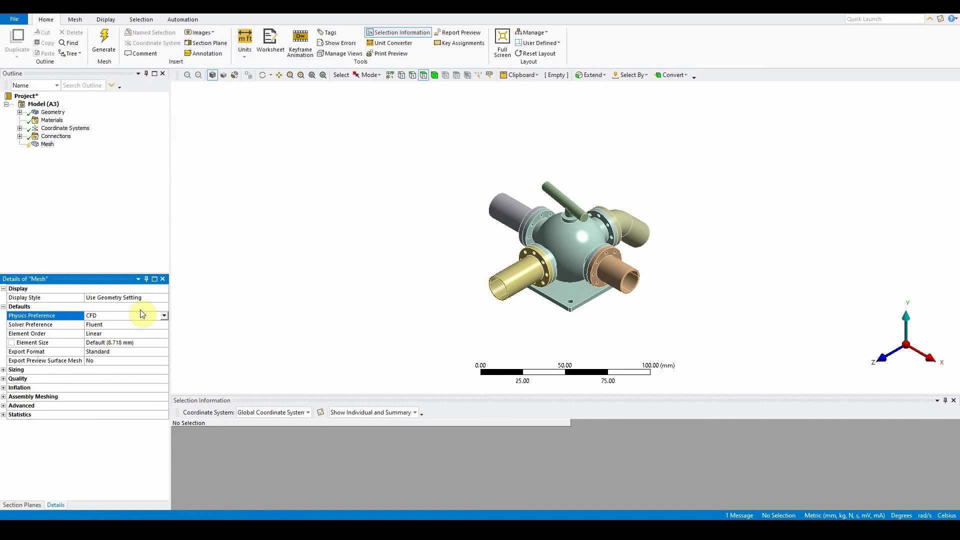
Suppress the solid valve housing, Part 2, in the geometry and select the fluid Part
click(20, 113)
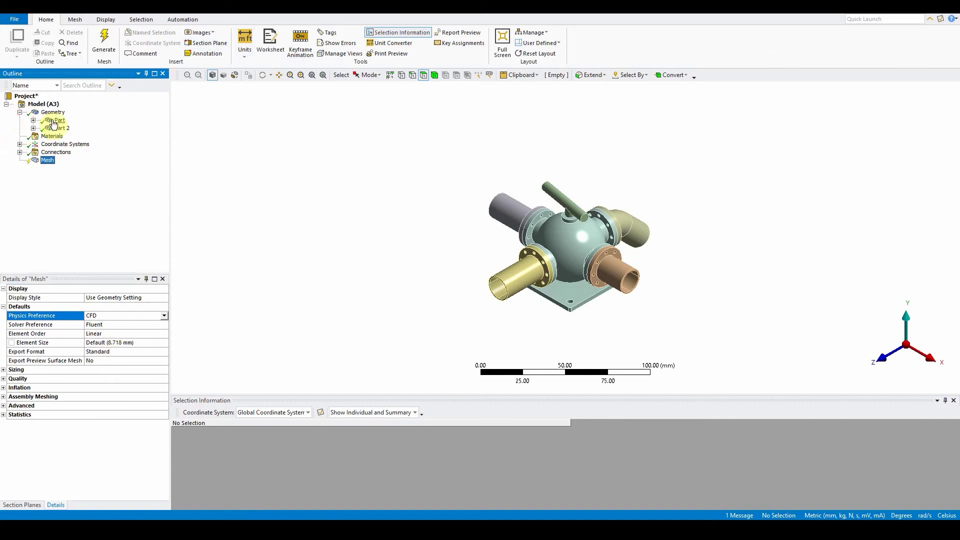
click(60, 120)
click(62, 129)
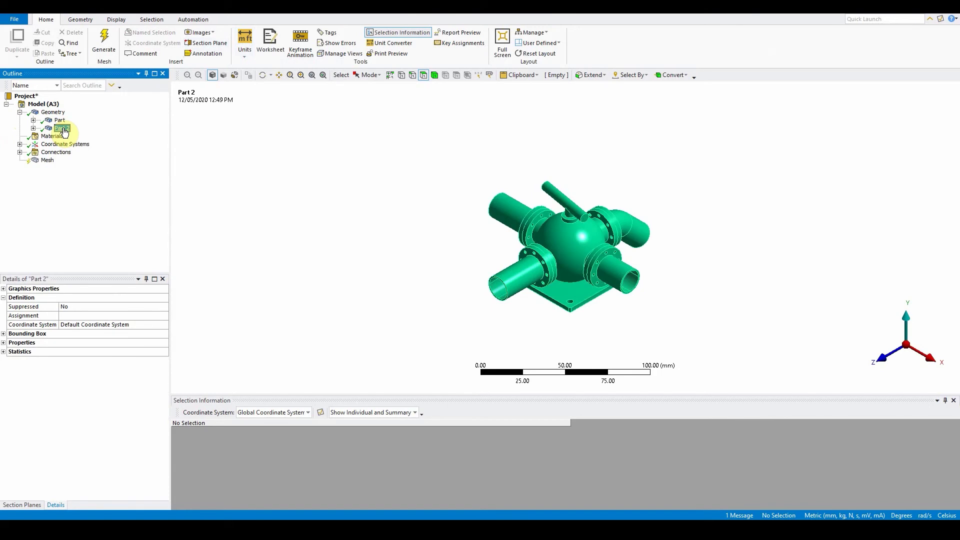
right_click(63, 130)
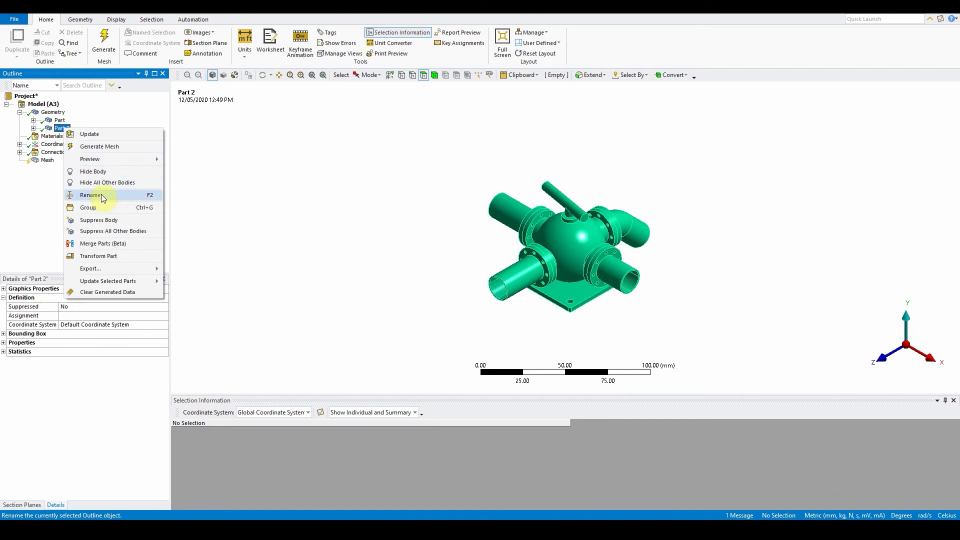
click(103, 222)
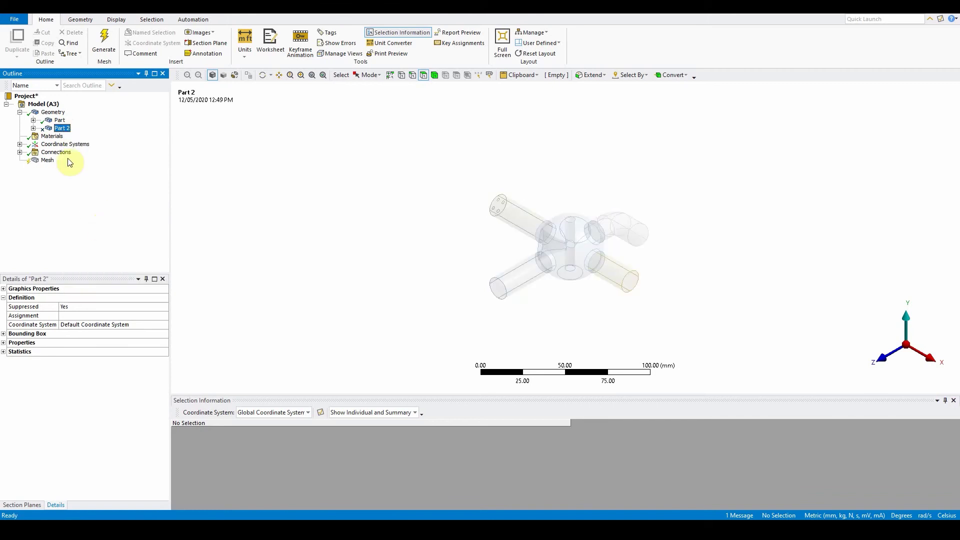
click(60, 120)
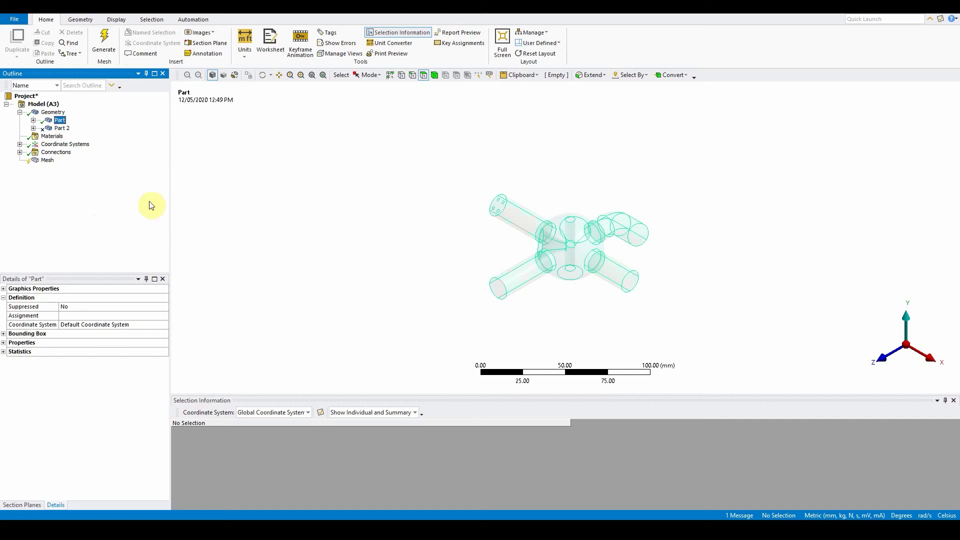
Show the sweepable bodies of the model and expand the mesh's sizing settings
right_click(47, 161)
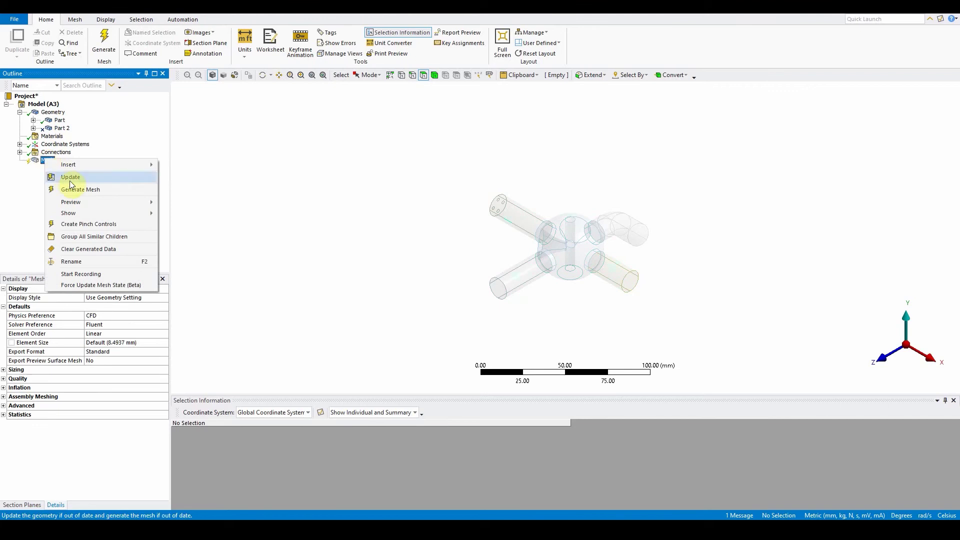
mouse_move(96, 200)
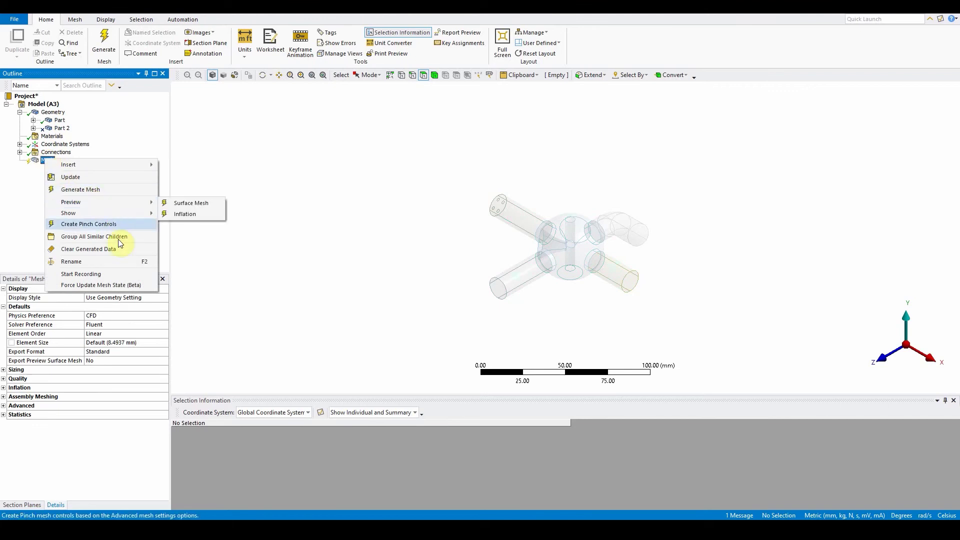
mouse_move(127, 214)
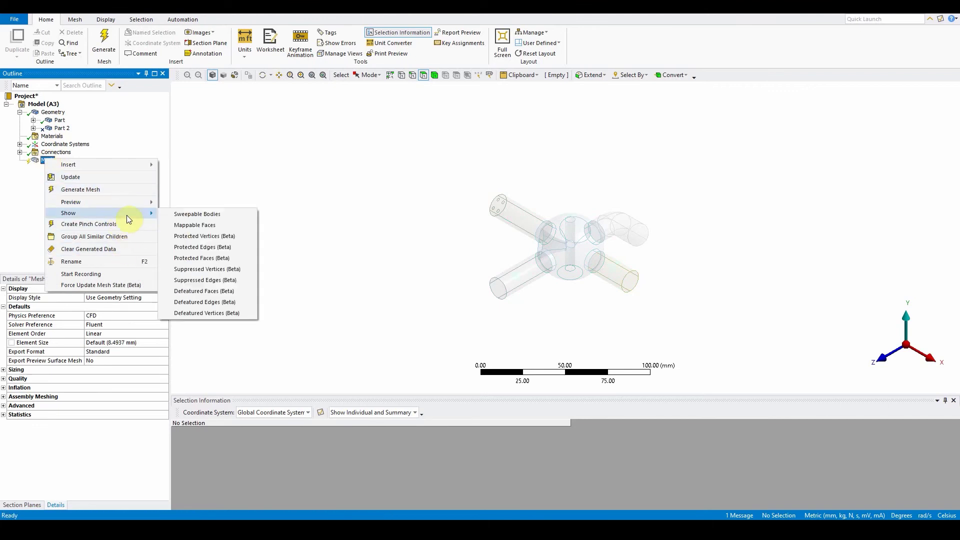
click(183, 216)
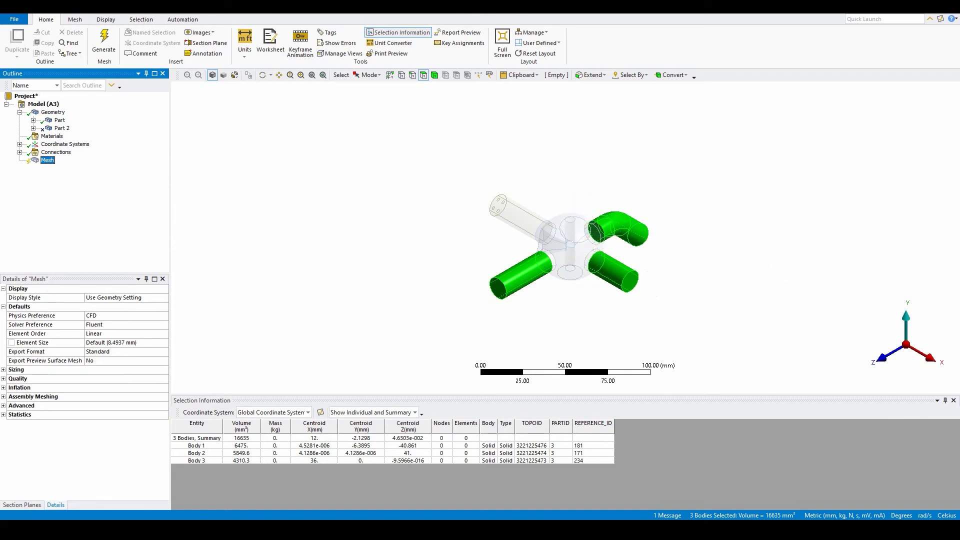
click(4, 370)
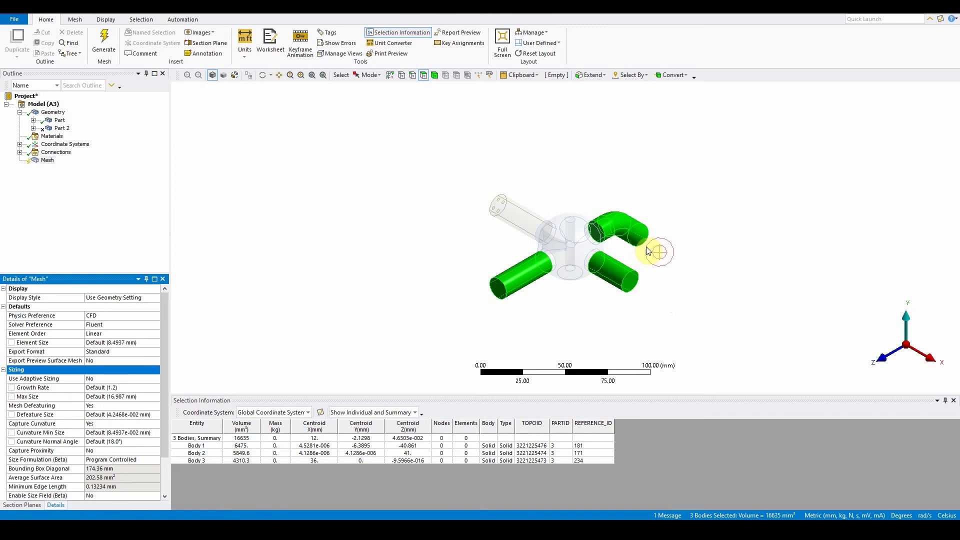
Create a named selection called inlet on the end face of the straight pipe pointing along positive X
click(632, 283)
text(ninlet)
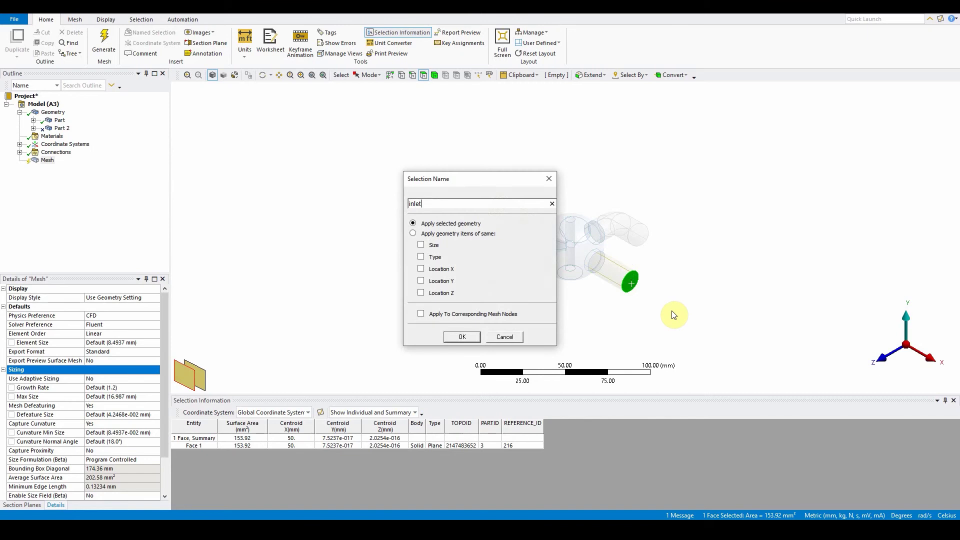
click(462, 337)
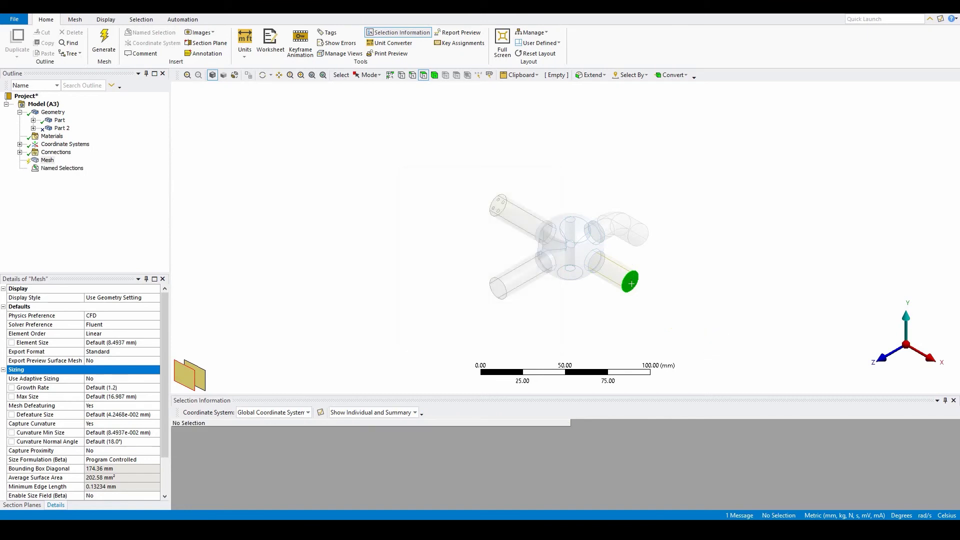
Create a named selection called outlet1 on the end face of the straight pipe pointing along positive Z
click(502, 291)
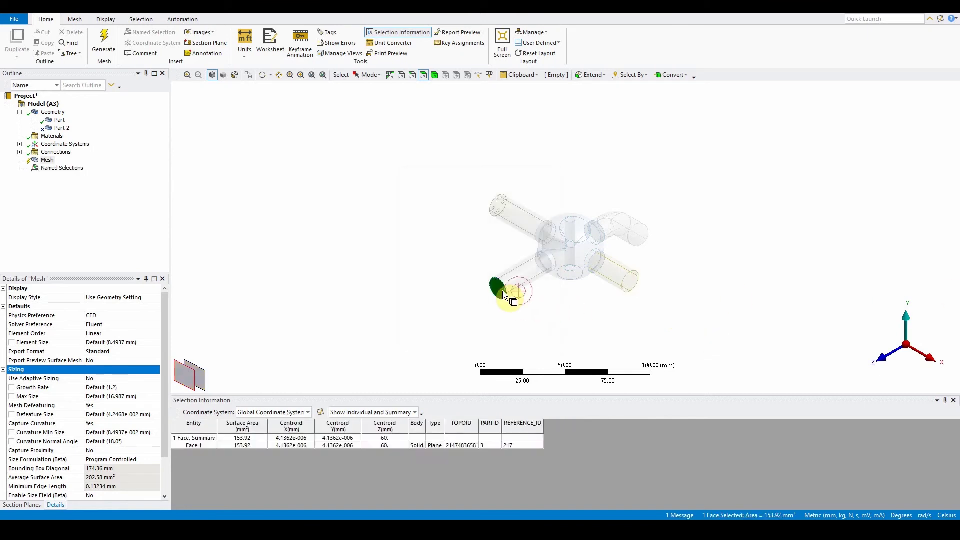
text(noutlet)
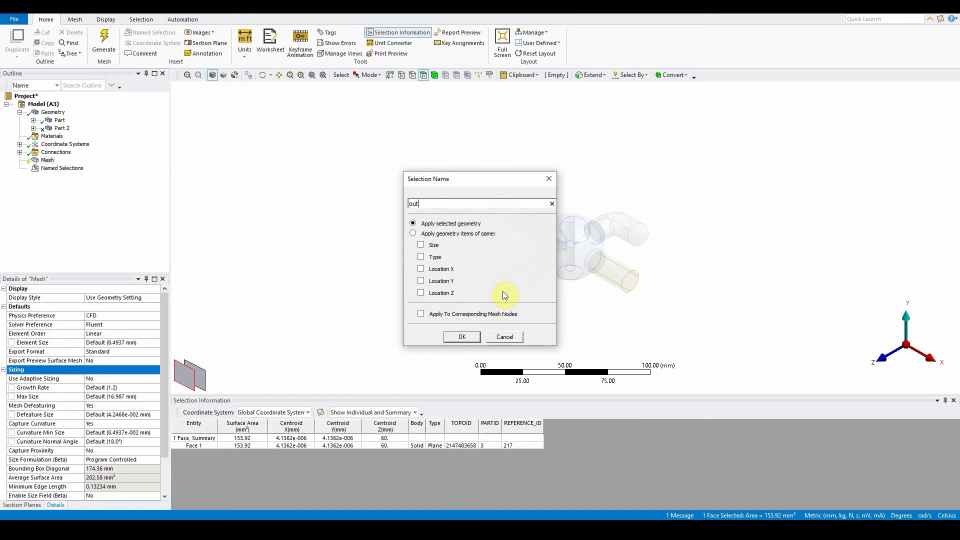
text(1)
click(462, 337)
Create a named selection called outlet 2 on the end face of the bent pipe
middle_drag(580, 240, 641, 239)
click(643, 239)
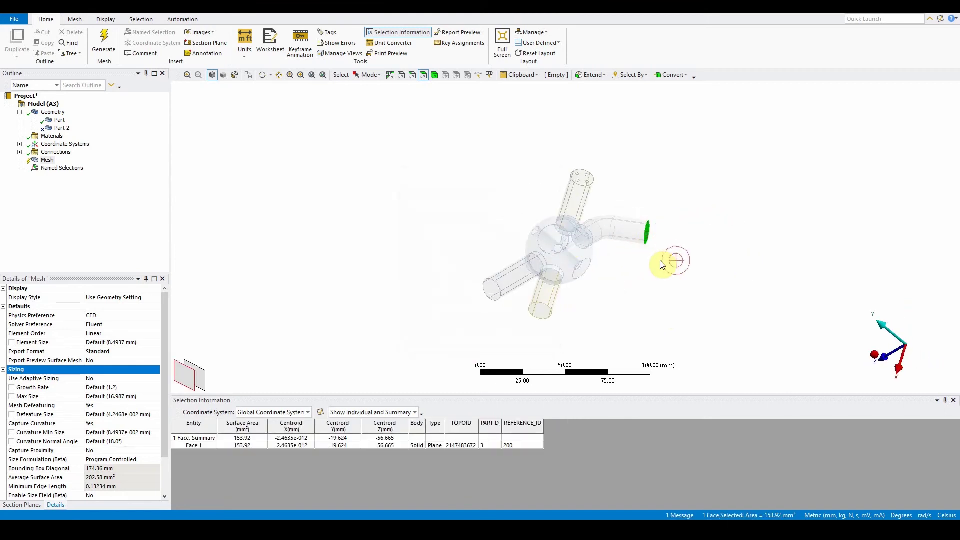
text(noutlet)
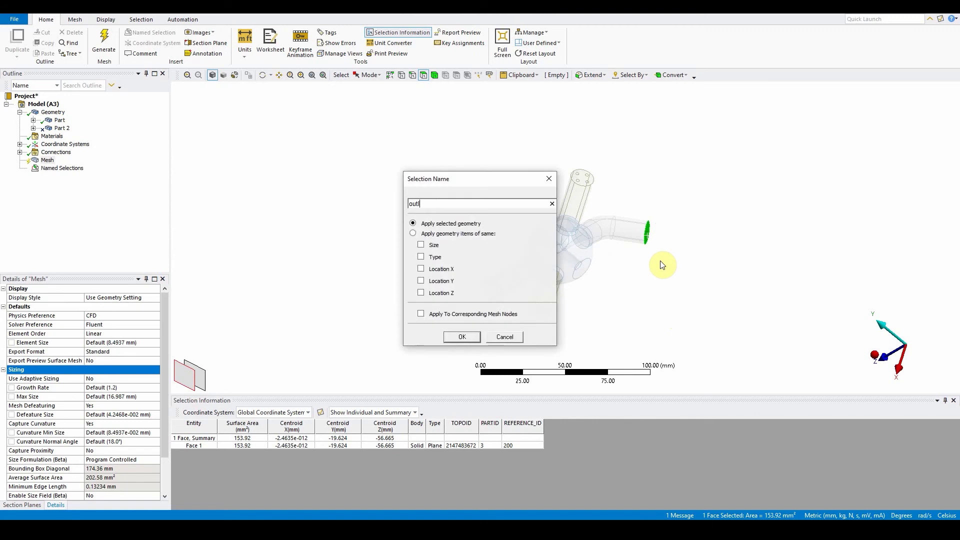
text( 1)
key(Return)
Create a named selection called outlet3 from one small circular pipe-end face, applied to all faces of the same size, and check its faces
mouse_move(614, 192)
middle_down()
mouse_move(581, 215)
mouse_move(562, 295)
mouse_move(574, 268)
mouse_move(585, 268)
middle_up()
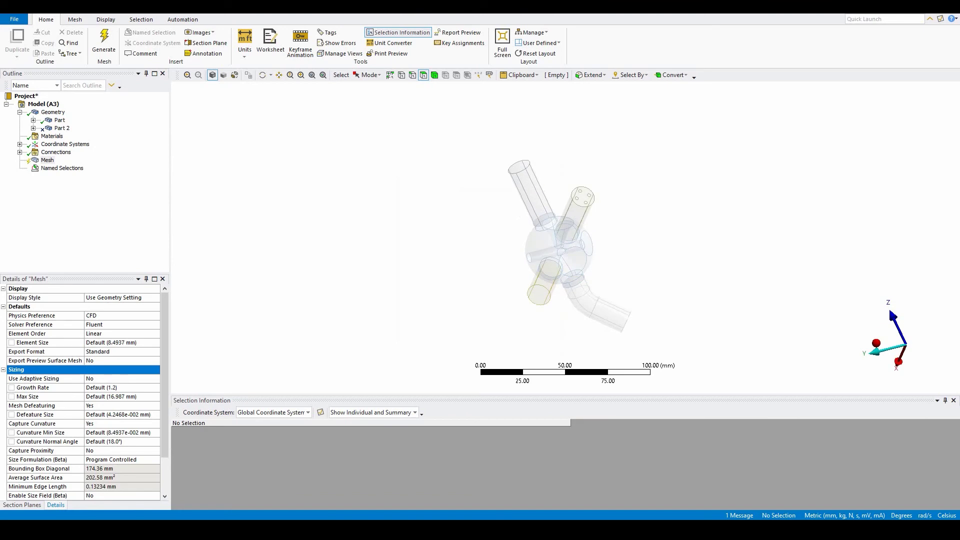
middle_drag(708, 218, 692, 222)
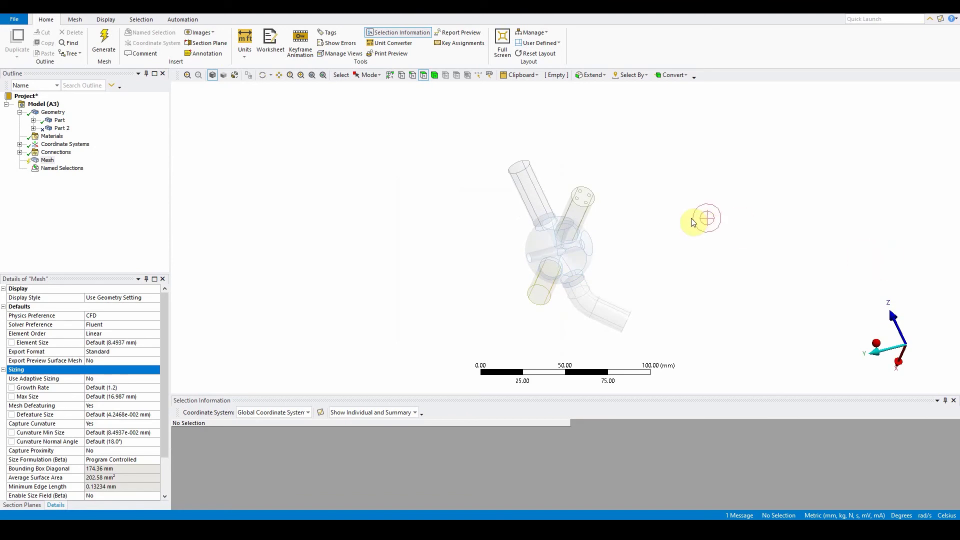
scroll(576, 199, up, 5)
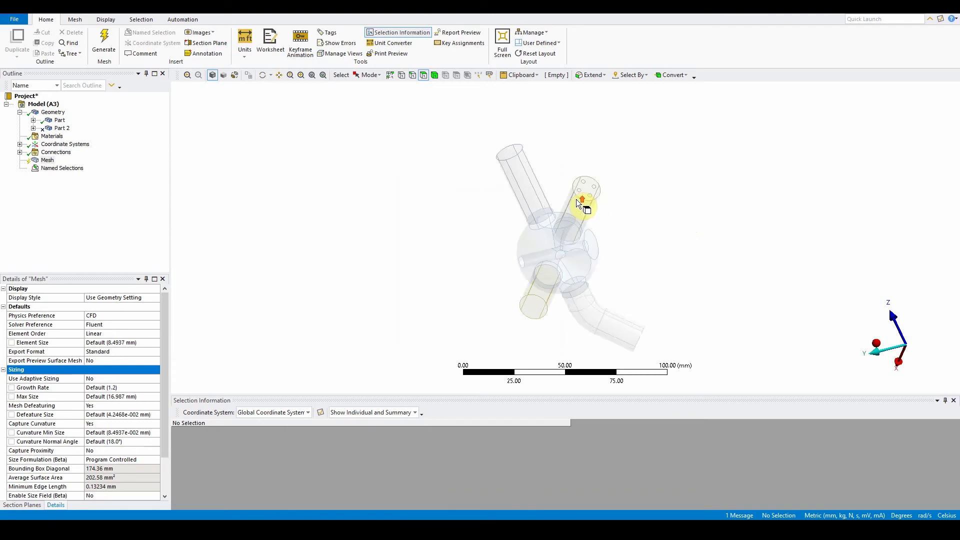
scroll(579, 193, up, 5)
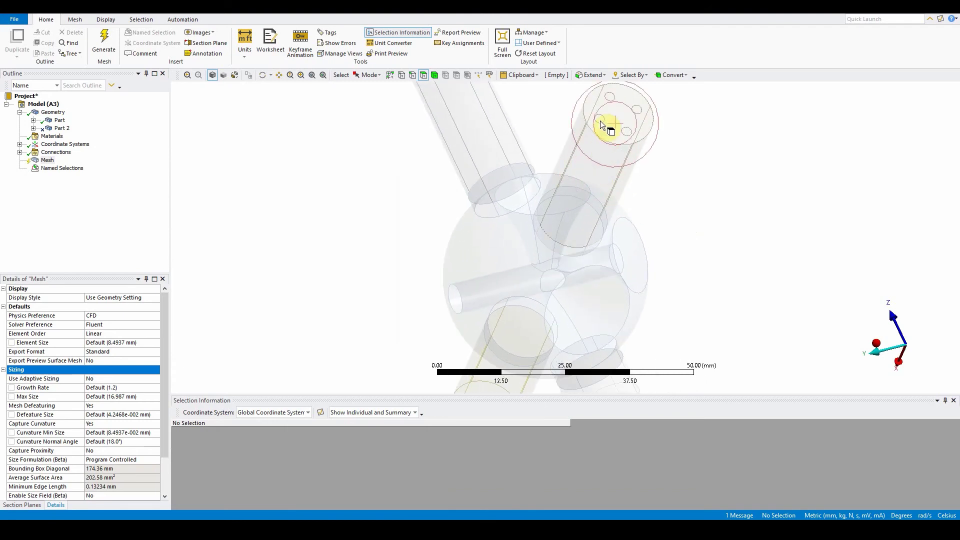
click(600, 120)
key(n)
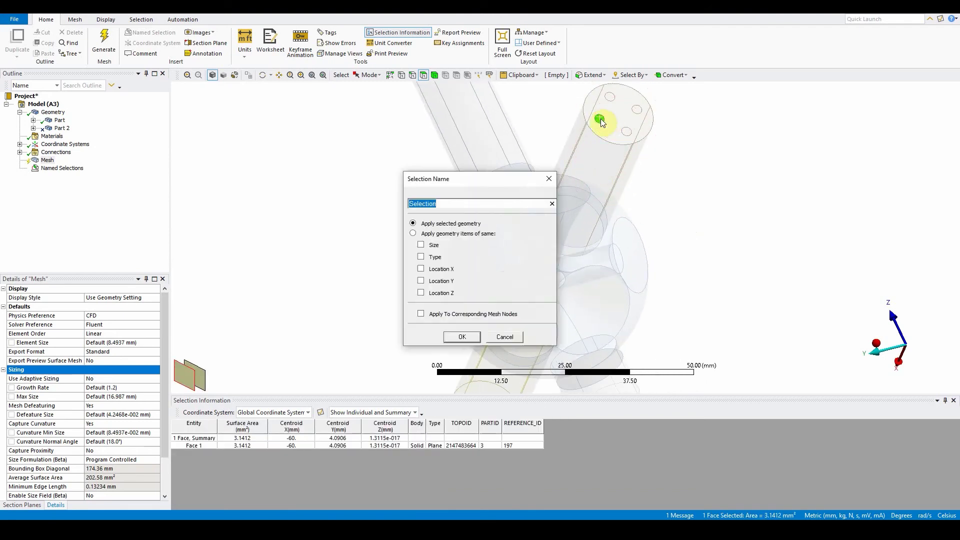
click(421, 244)
click(446, 206)
double_click(446, 206)
text(oute)
text(let3)
click(462, 337)
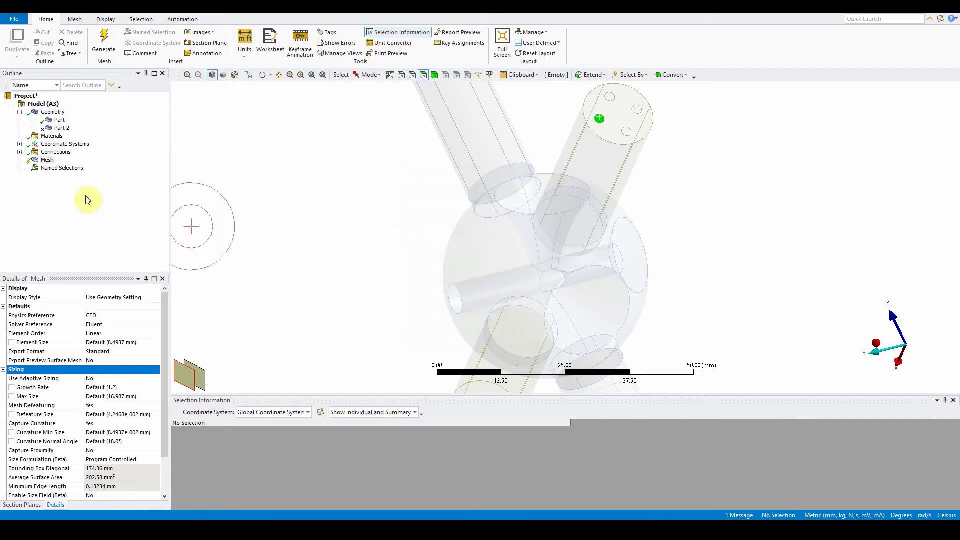
click(20, 168)
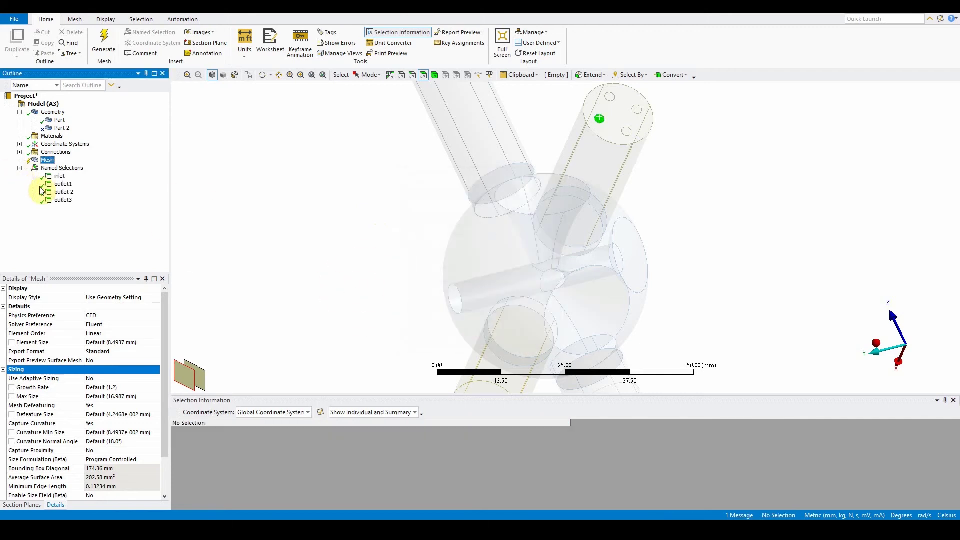
click(63, 200)
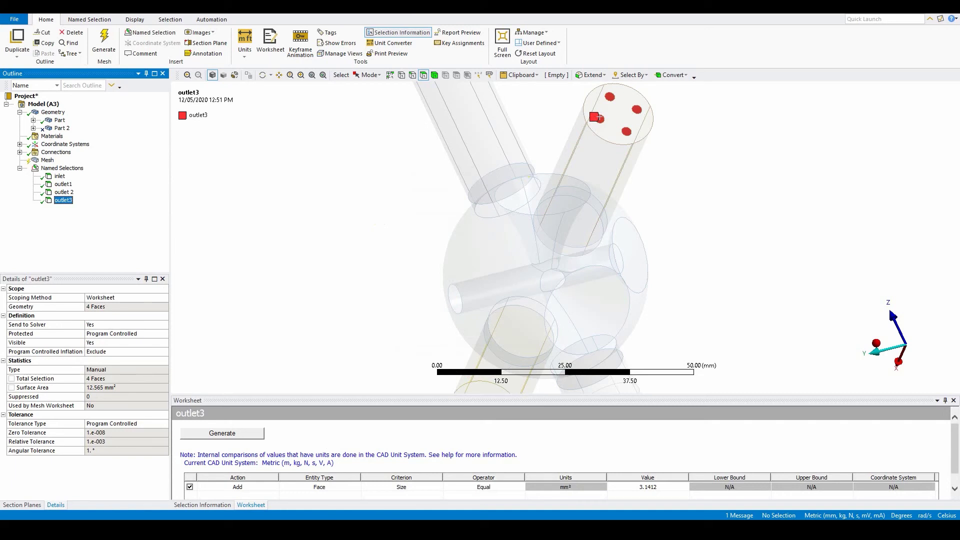
Insert a mesh method on the straight pipe body whose end face carries the four small circular outlets
middle_drag(690, 296, 797, 272)
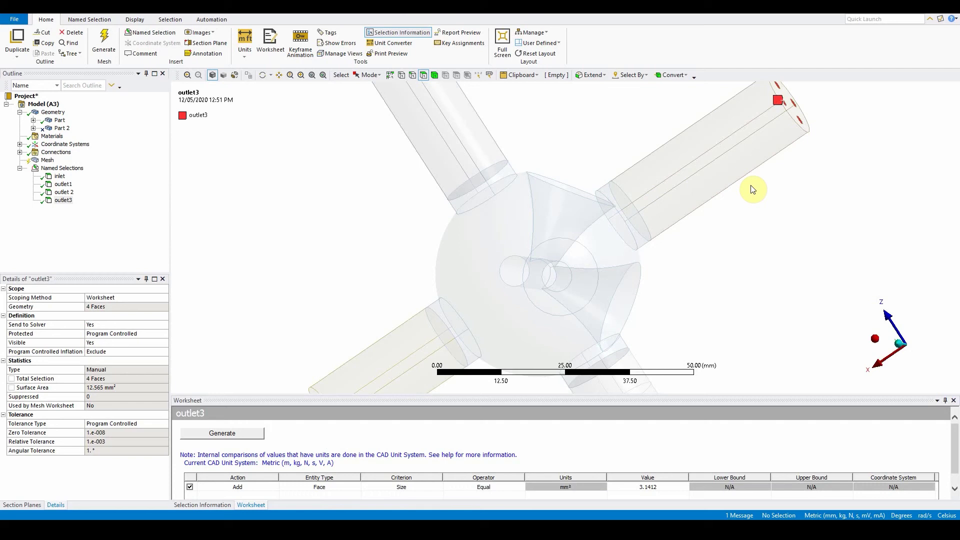
click(435, 75)
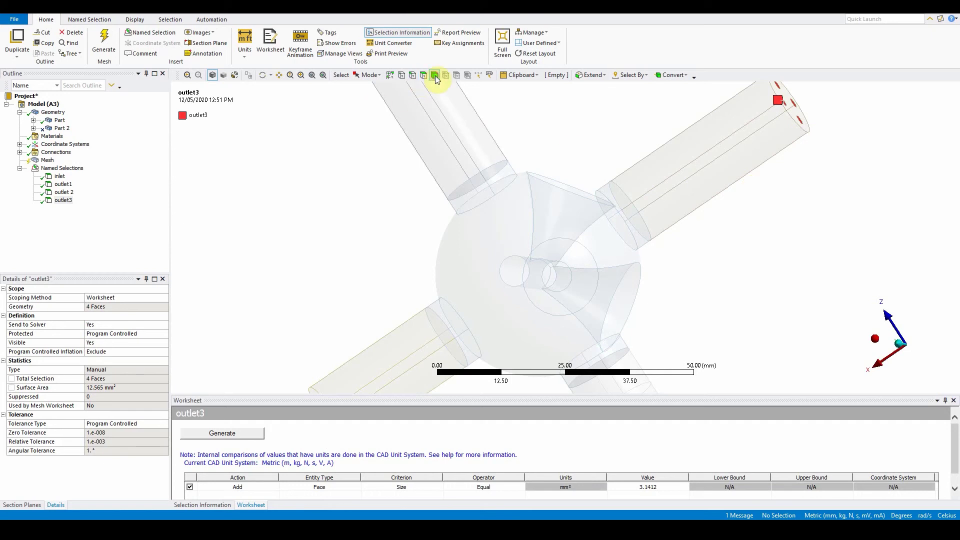
click(745, 150)
right_click(741, 145)
mouse_move(775, 158)
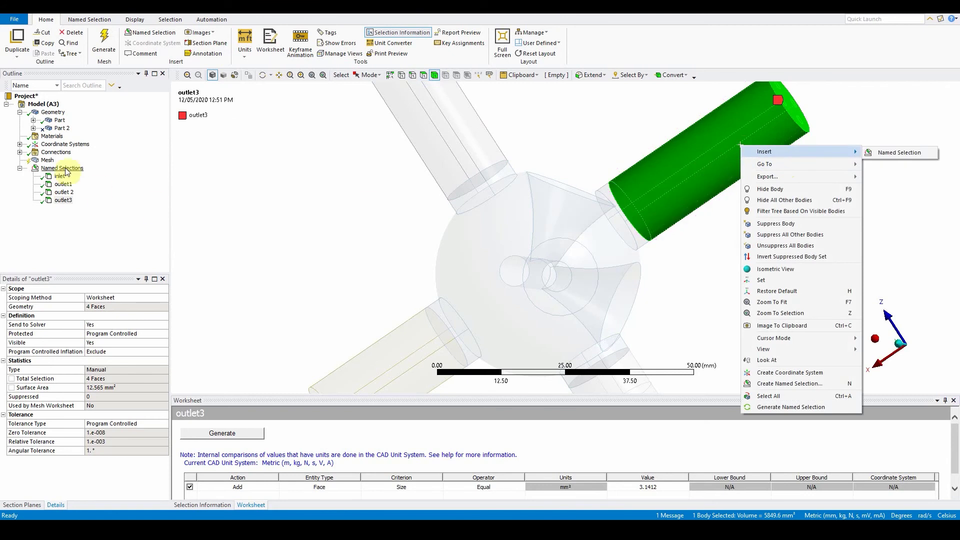
click(47, 160)
right_click(48, 161)
mouse_move(120, 173)
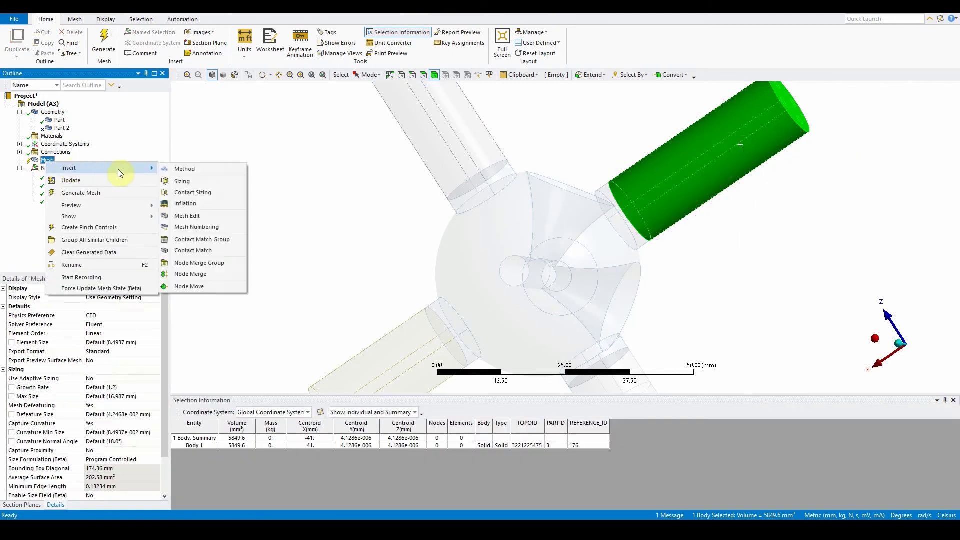
click(199, 171)
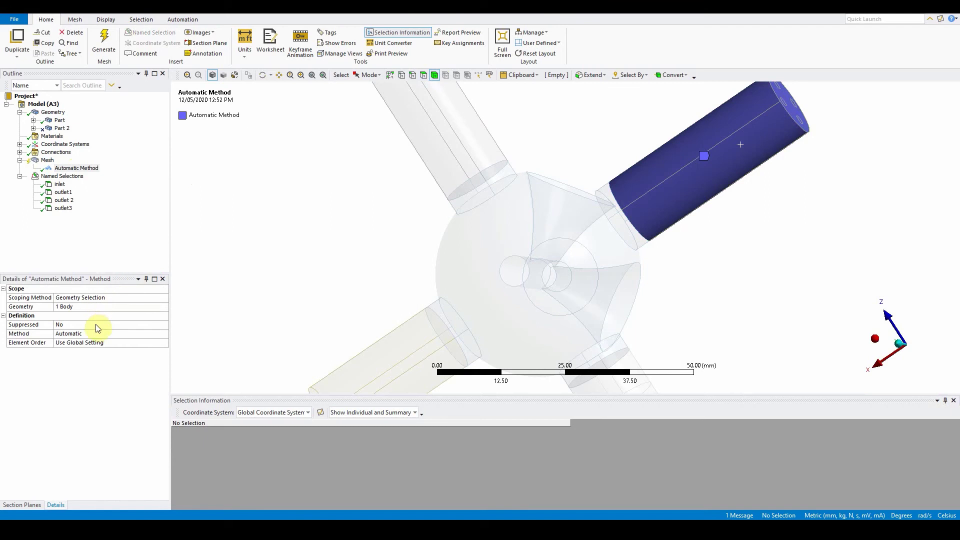
Set the pipe body's mesh method to MultiZone with a Uniform surface mesh method
click(107, 333)
click(165, 335)
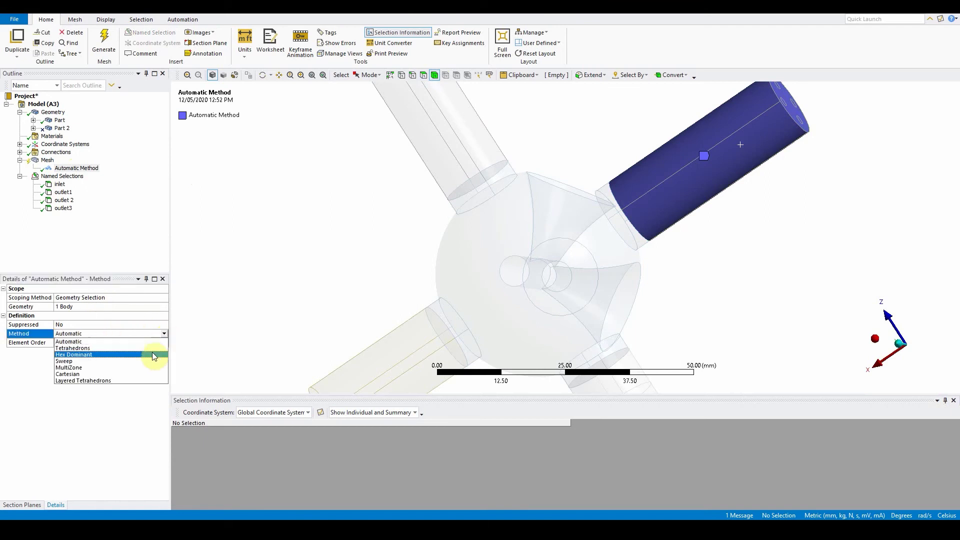
click(150, 368)
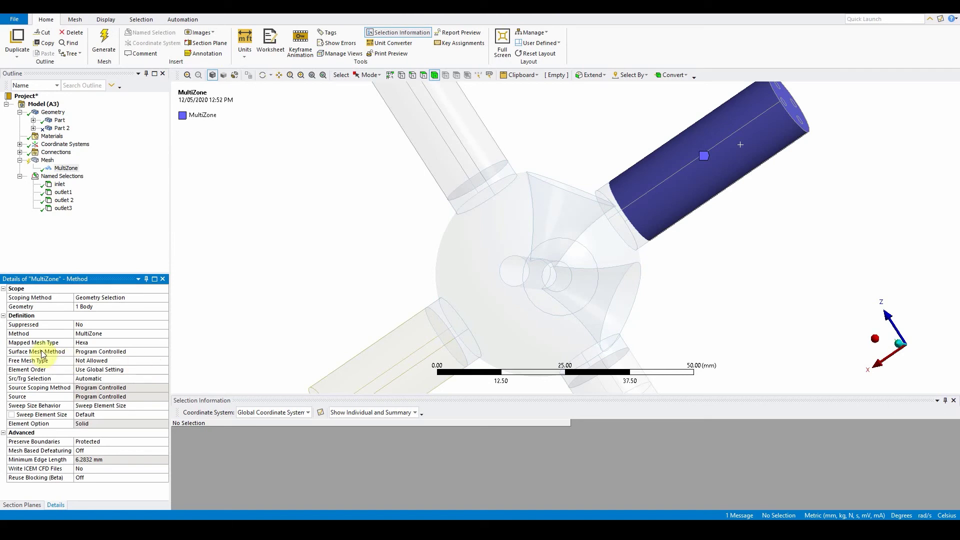
click(128, 351)
click(163, 353)
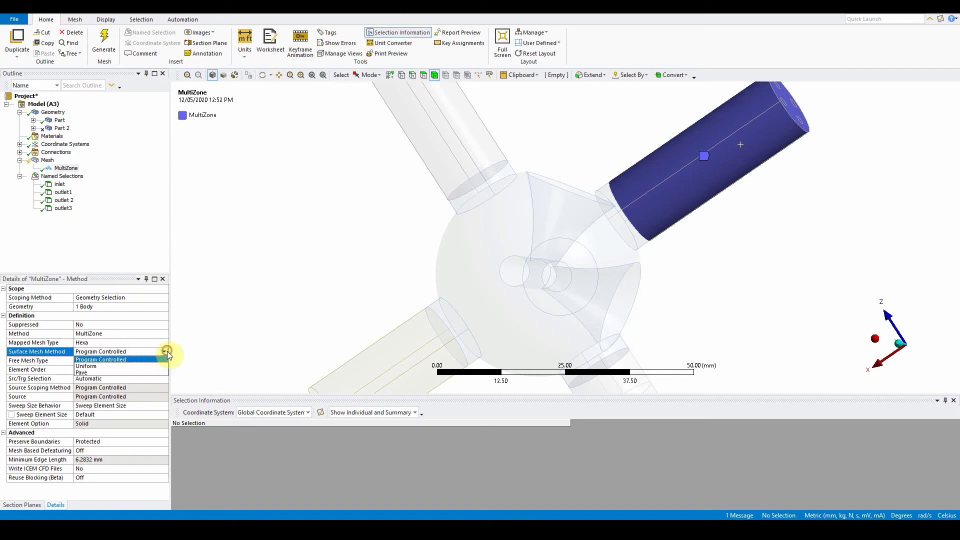
click(144, 368)
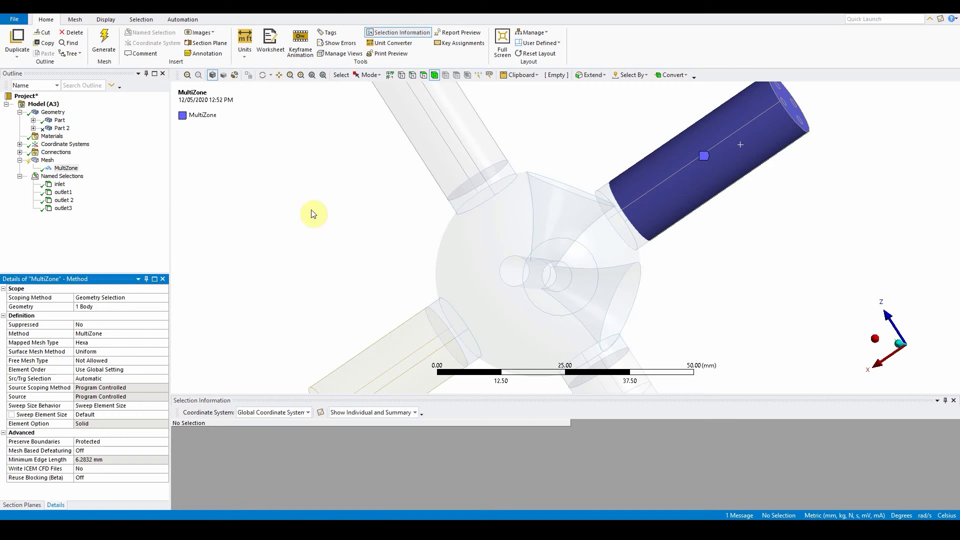
Select the faces in the outlet3 named selection and insert a mesh sizing on them
click(62, 208)
right_click(70, 211)
mouse_move(118, 214)
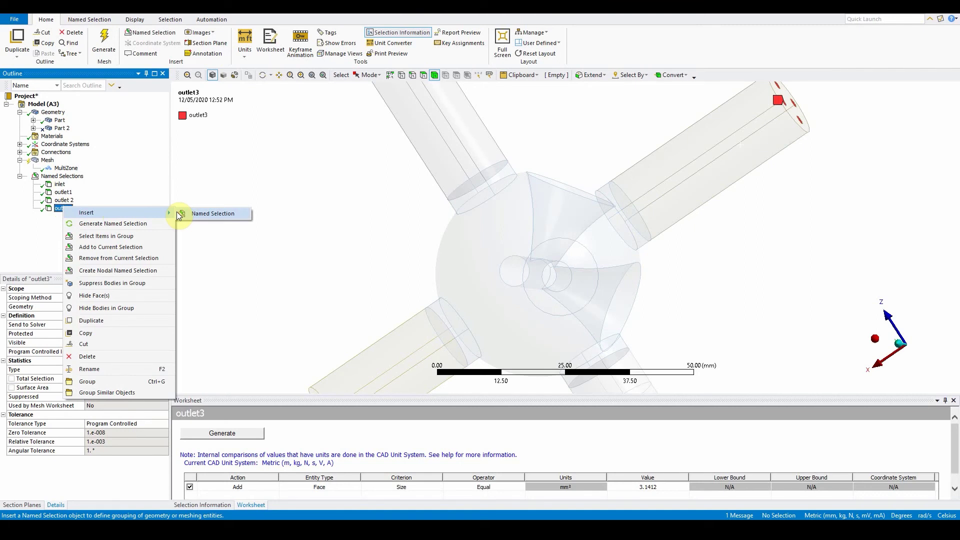
click(136, 236)
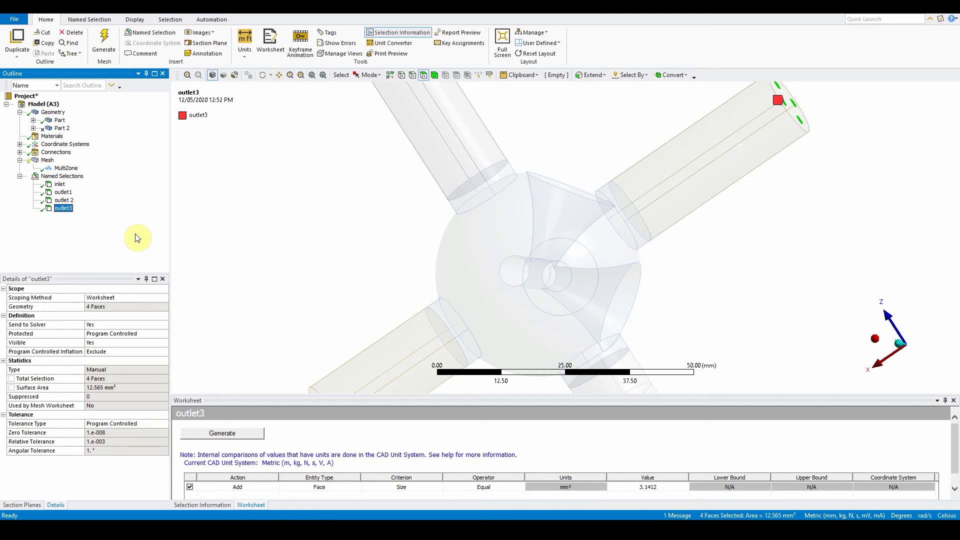
right_click(47, 160)
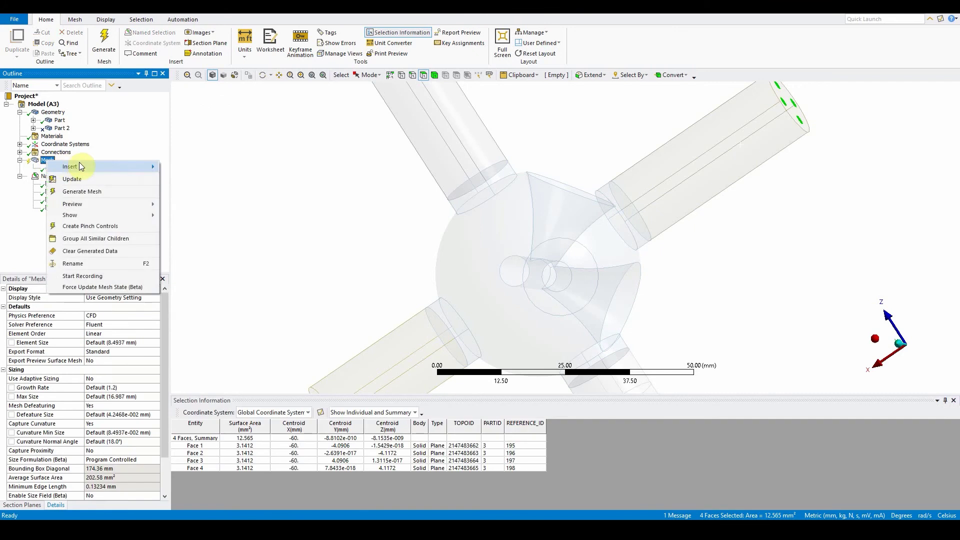
mouse_move(80, 167)
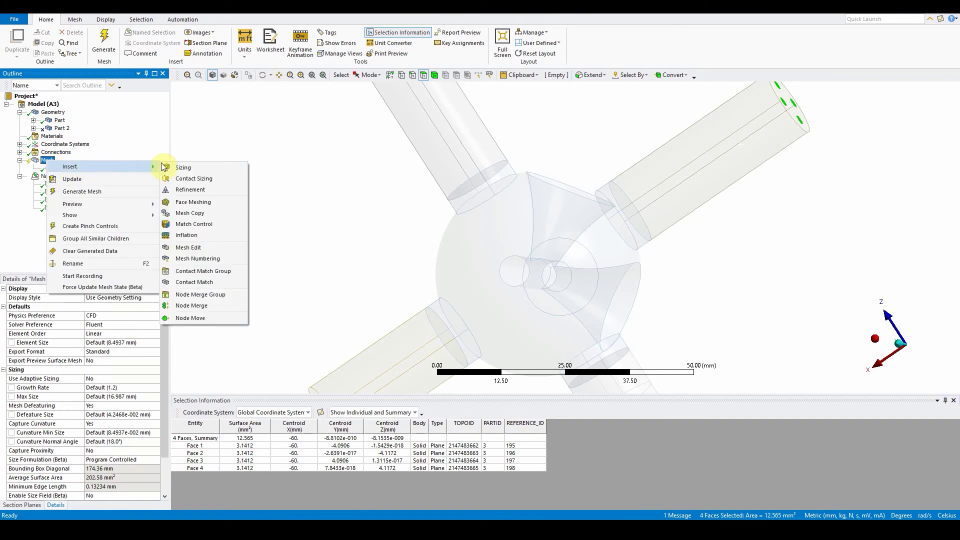
click(190, 168)
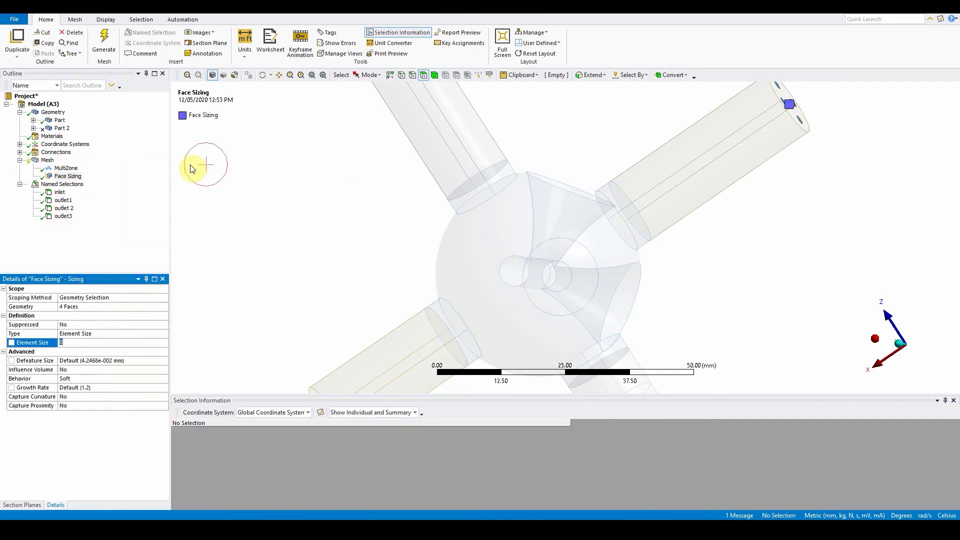
Set the element size of the outlet3 face sizing to 0.5 mm
click(128, 298)
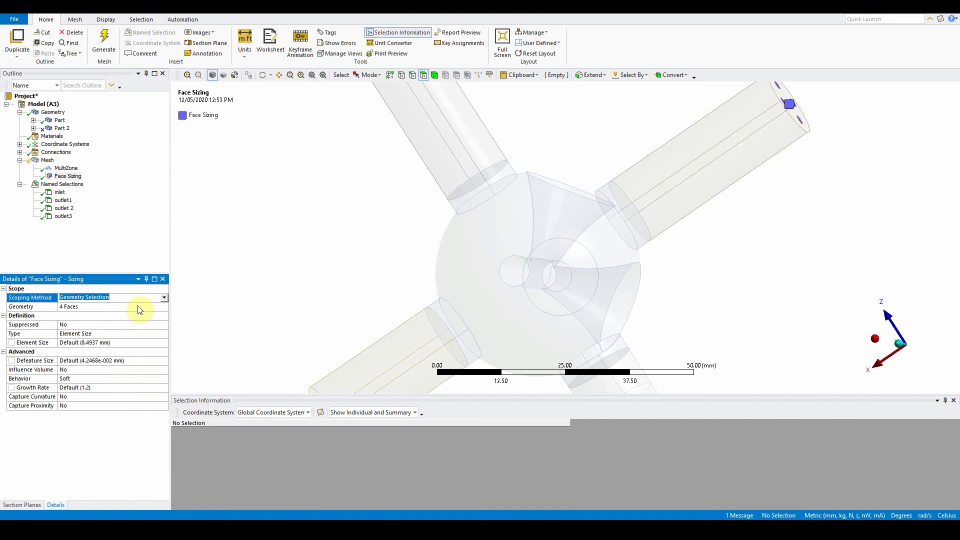
click(79, 343)
text(0.5)
key(Return)
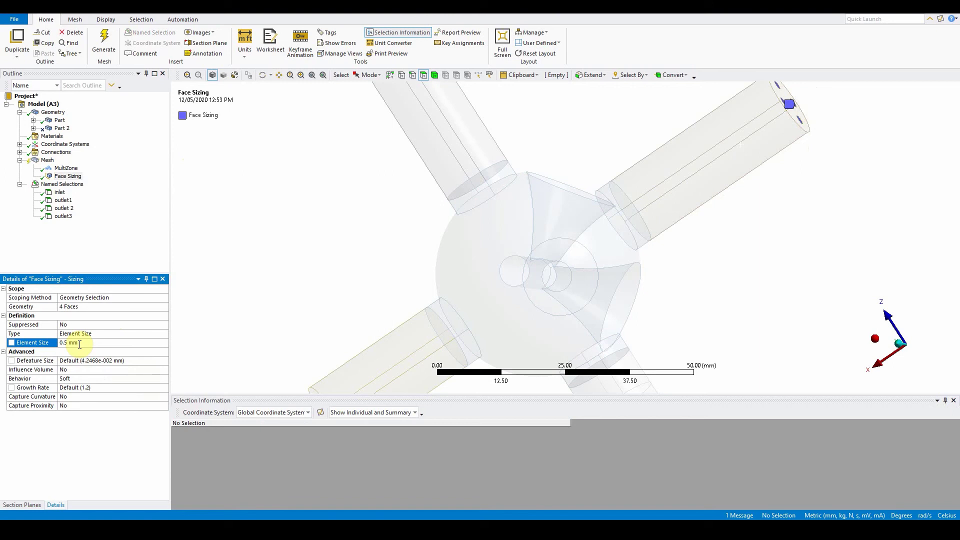
click(280, 289)
Select one circular edge on each of the four pipe ends and extend the selection to limits, covering the full circles
key(1)
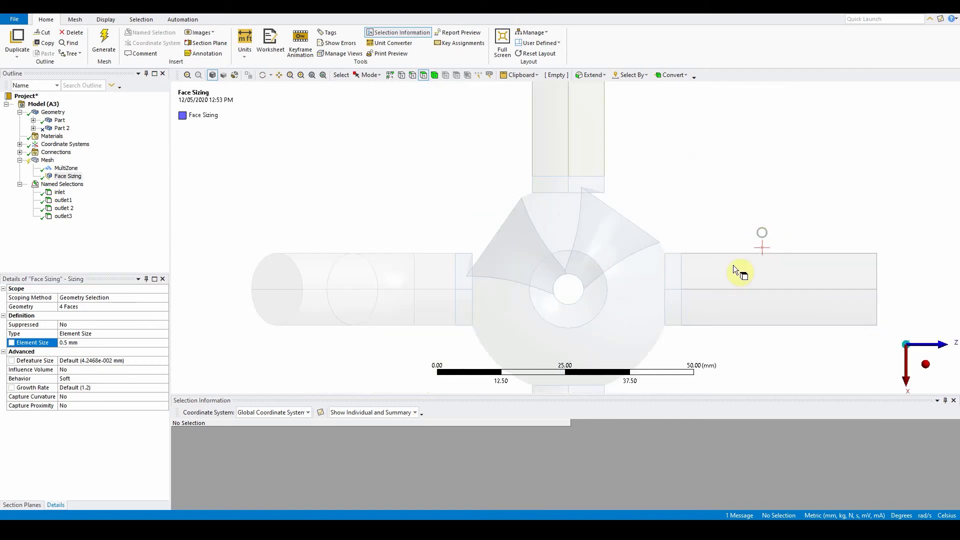
middle_drag(715, 309, 692, 358)
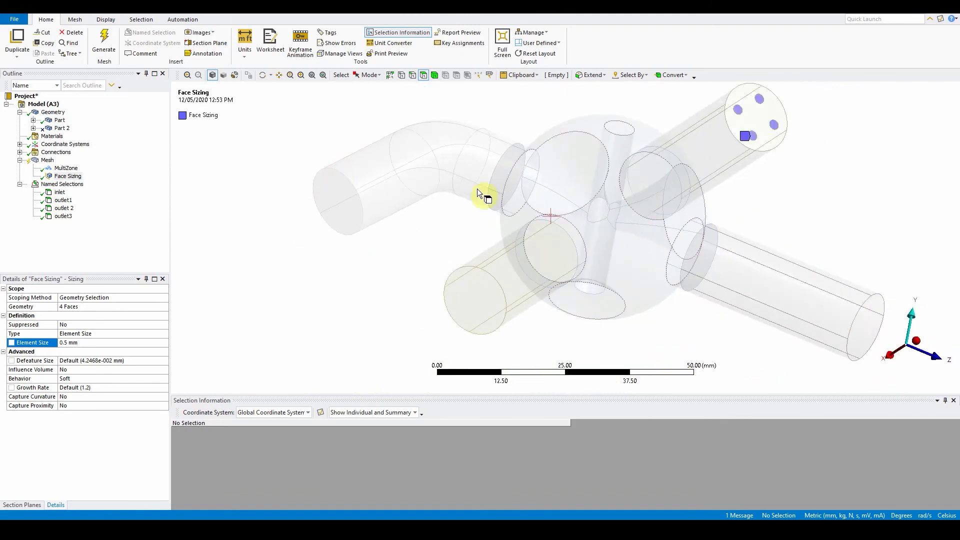
click(412, 75)
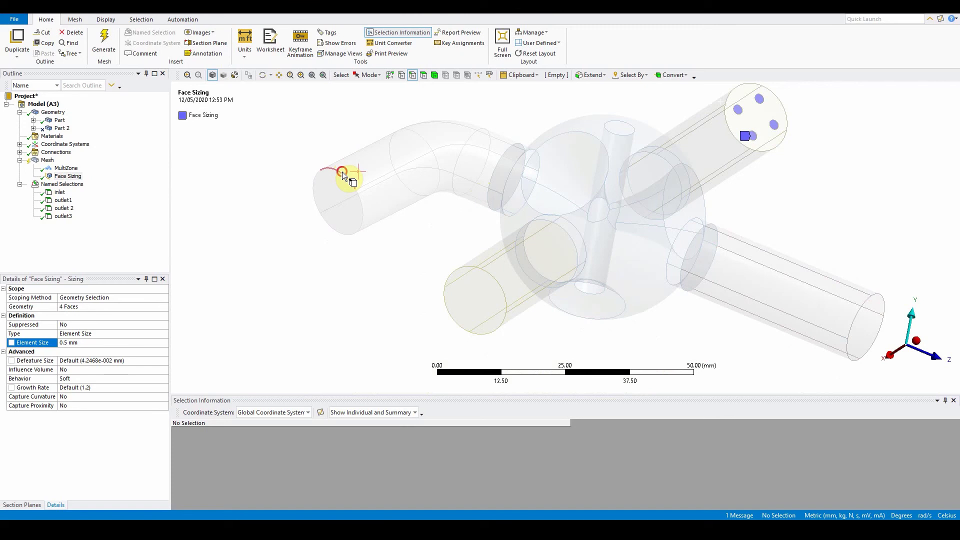
click(344, 175)
ctrl+click(494, 282)
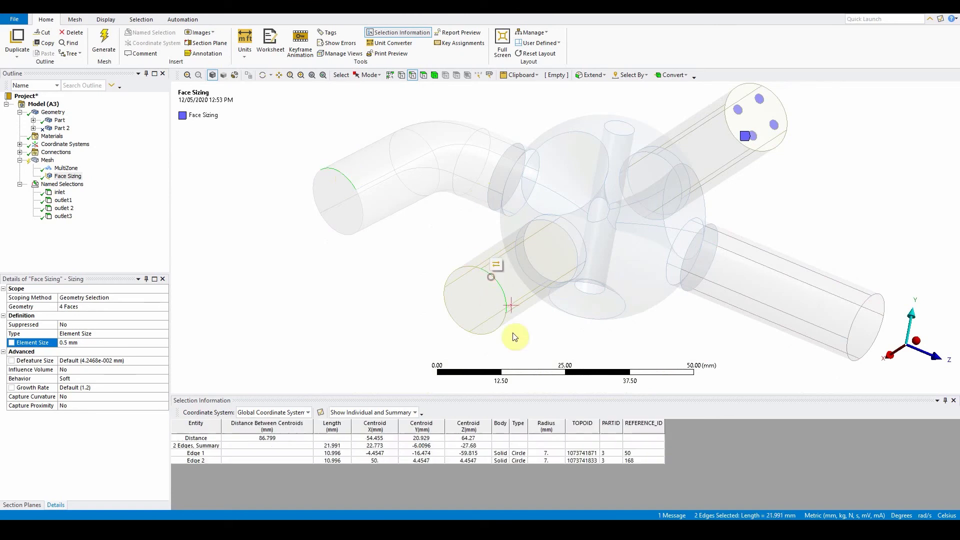
ctrl+click(784, 108)
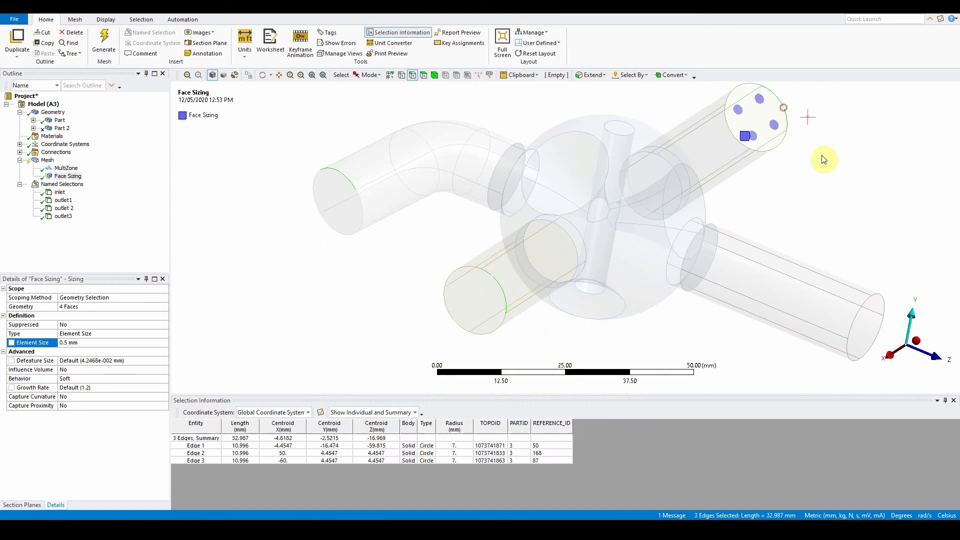
ctrl+click(884, 296)
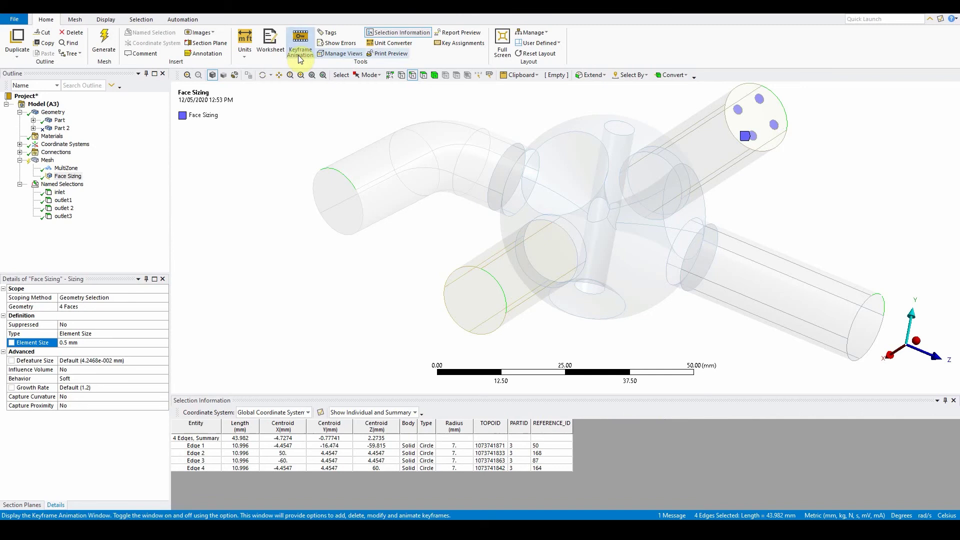
click(605, 75)
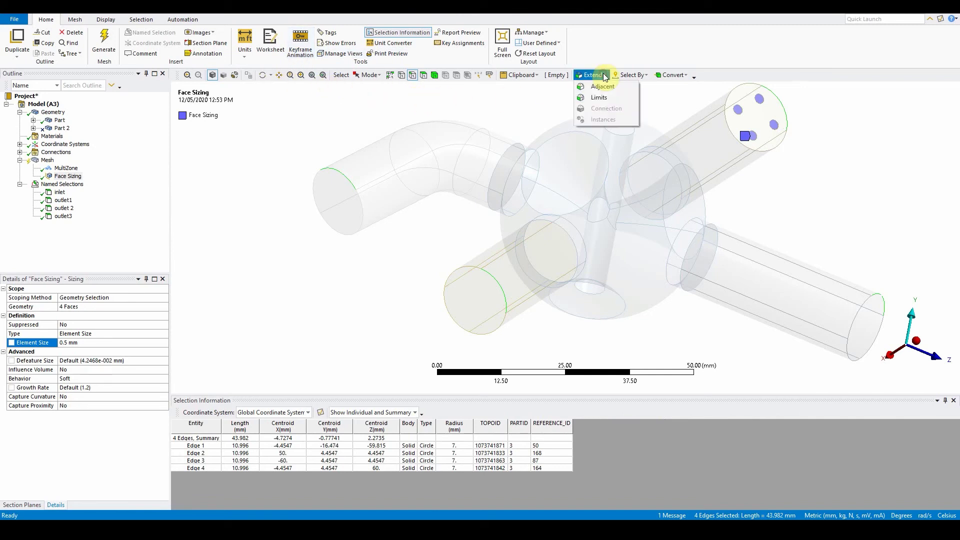
click(598, 98)
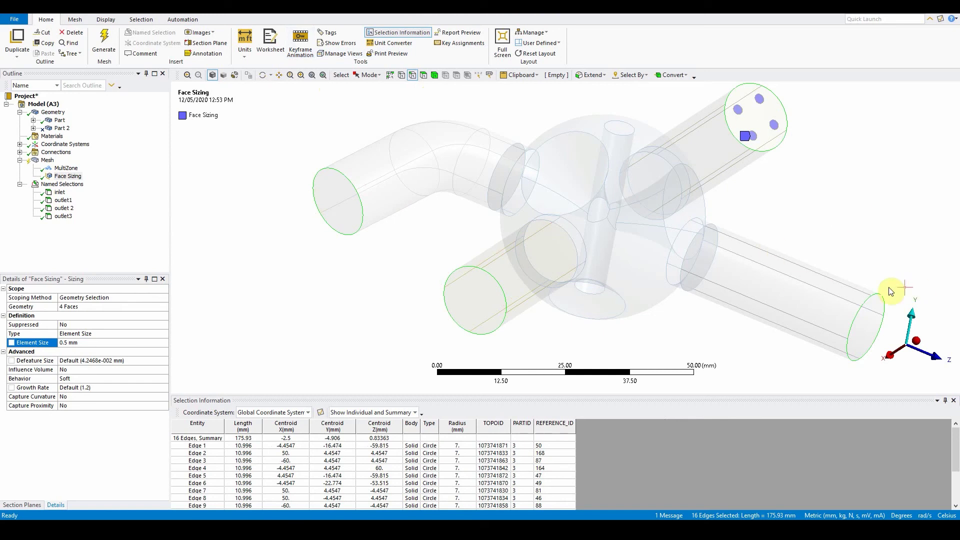
Insert an edge sizing with a 0.8 mm element size on the selected pipe-end edges, and review the face and edge sizings
right_click(251, 254)
mouse_move(350, 232)
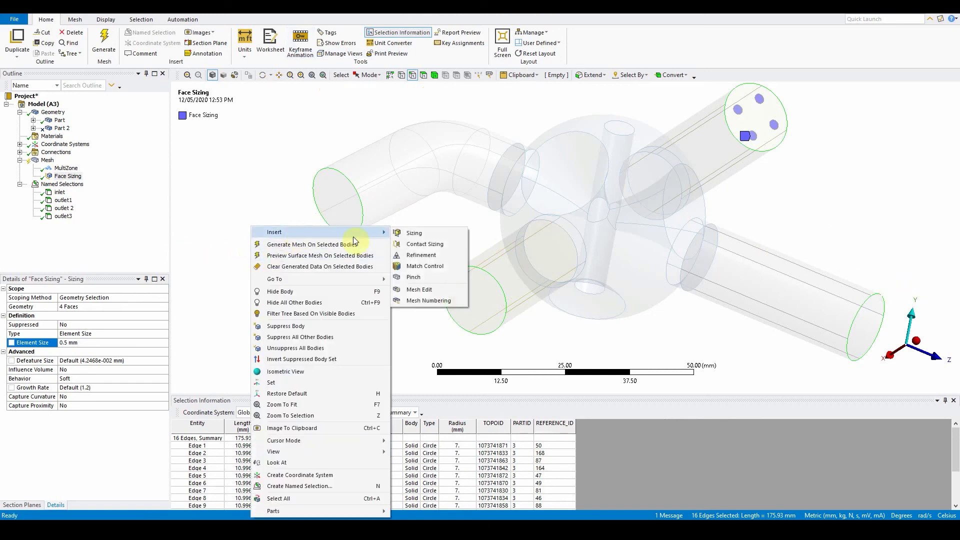
click(424, 233)
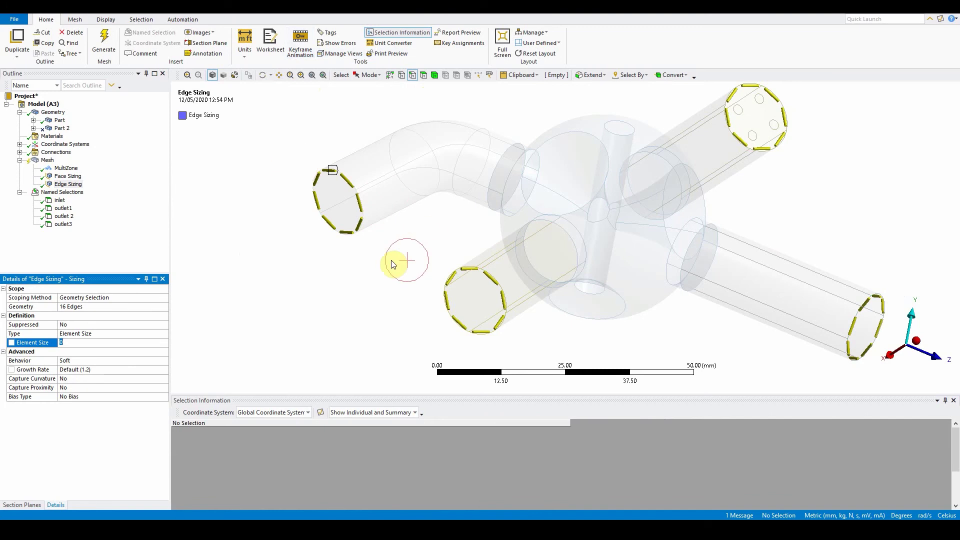
text(0.8)
key(Return)
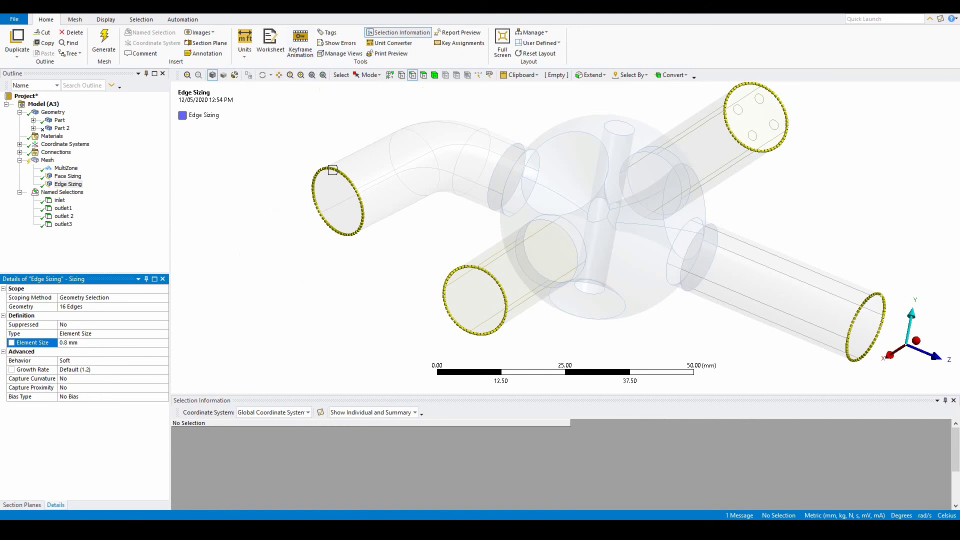
scroll(639, 243, down, 3)
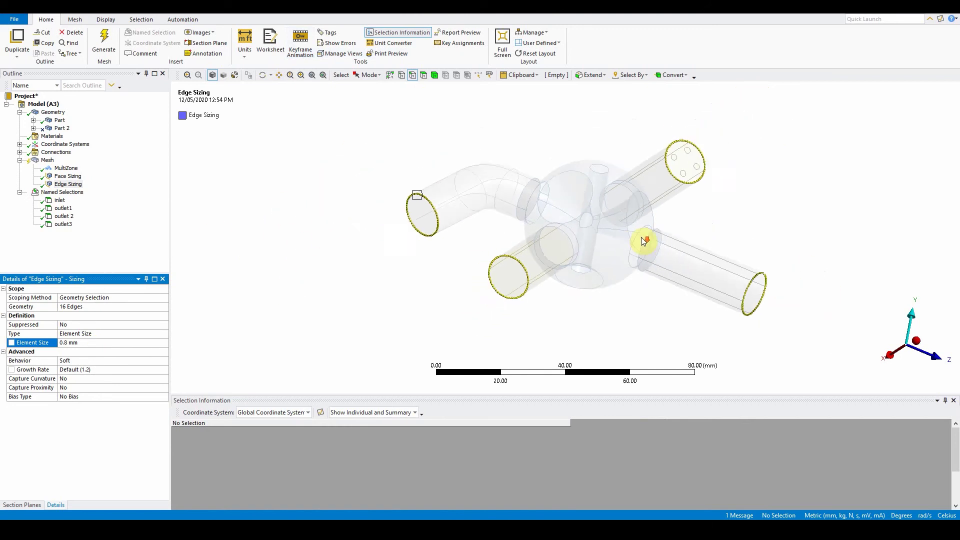
click(68, 176)
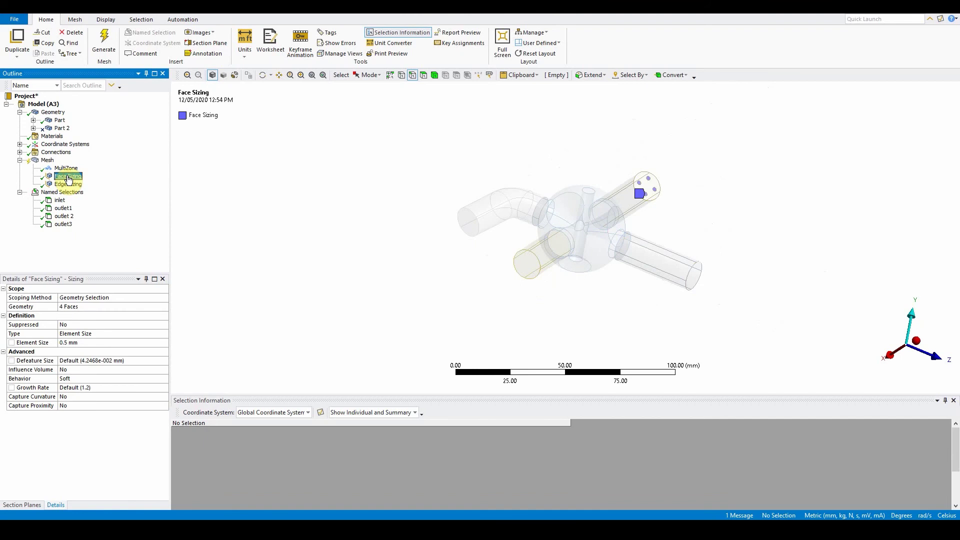
click(75, 185)
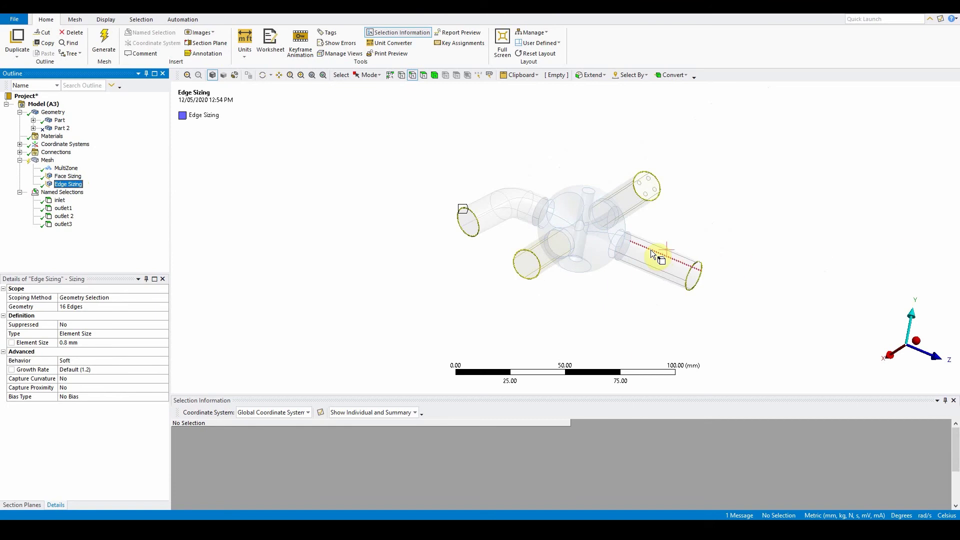
Insert an edge sizing with a 2 mm element size on a lengthwise edge of the pipe with the four small outlets
middle_drag(642, 256, 821, 311)
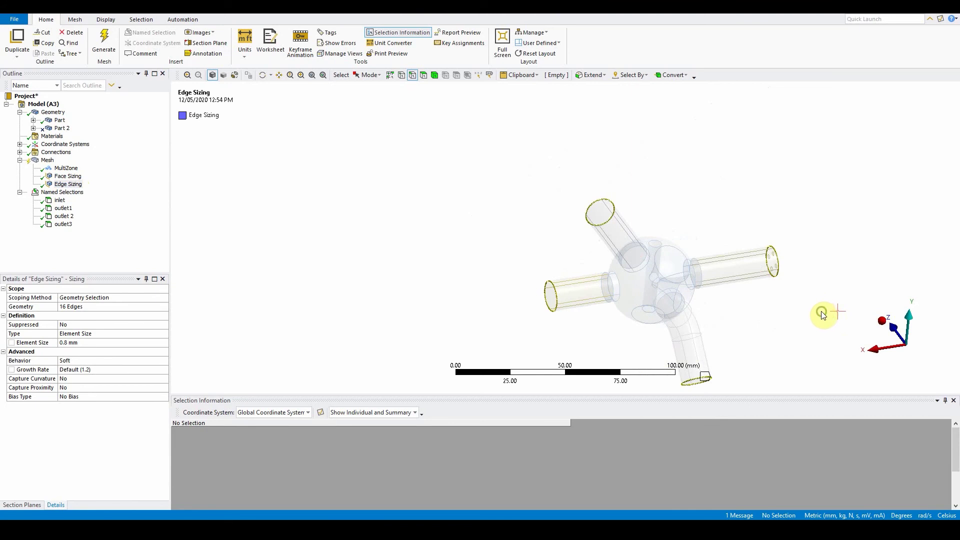
click(722, 256)
right_click(722, 256)
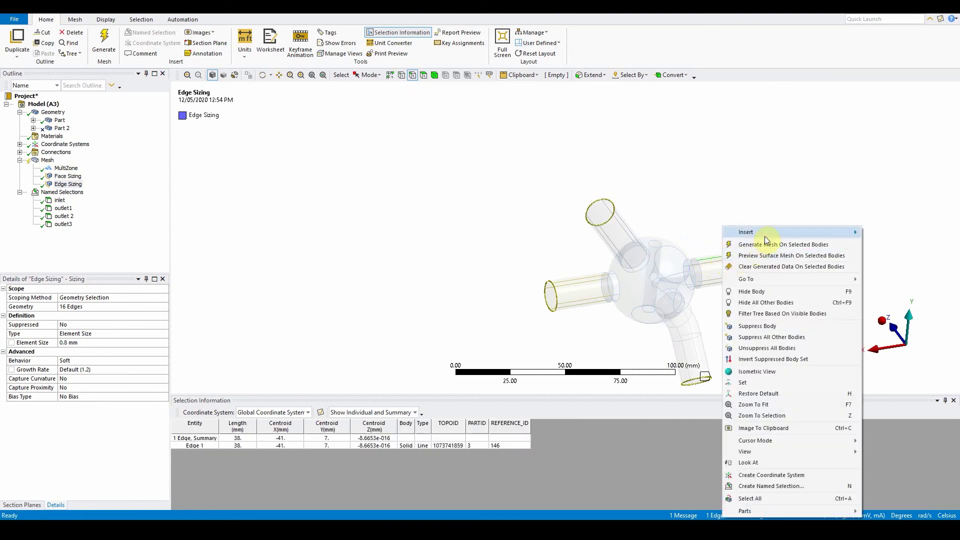
mouse_move(824, 232)
click(889, 232)
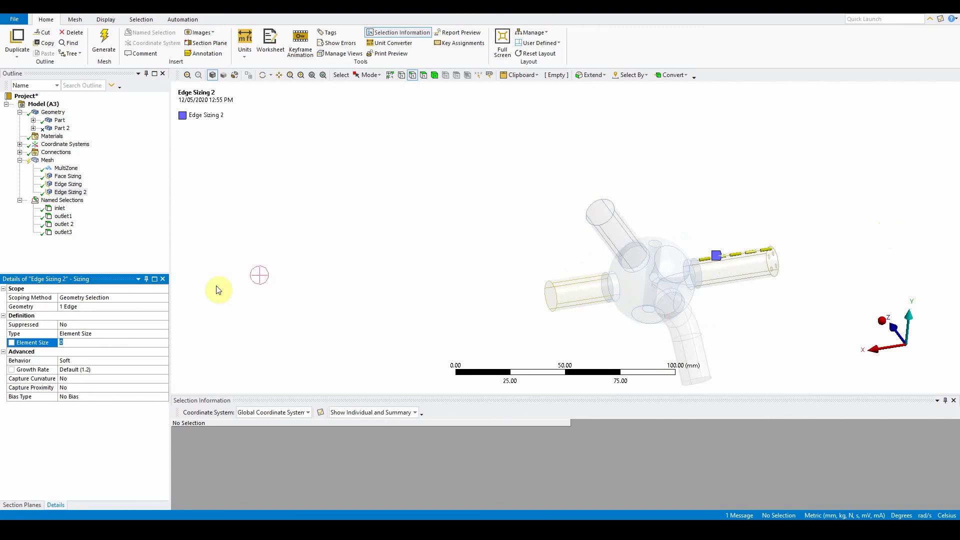
text(2)
key(Return)
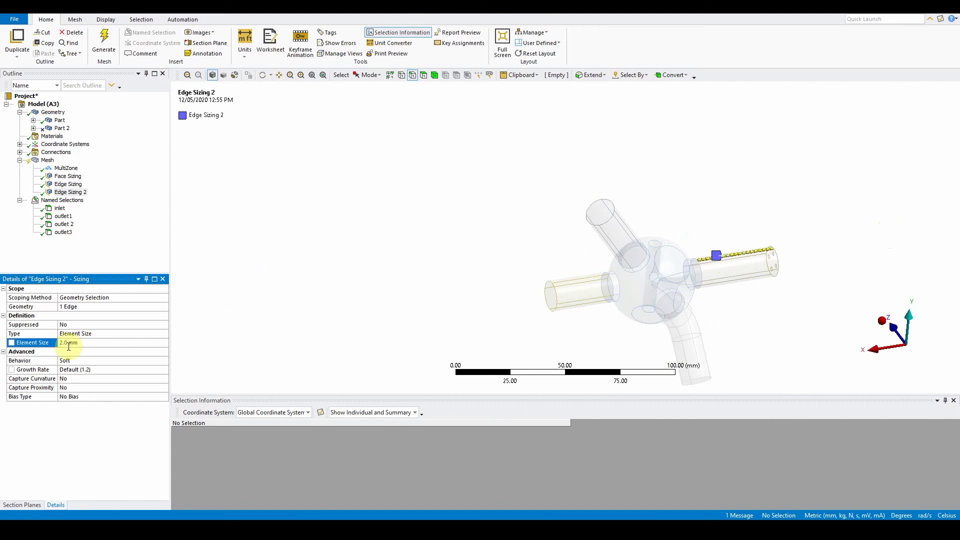
click(386, 276)
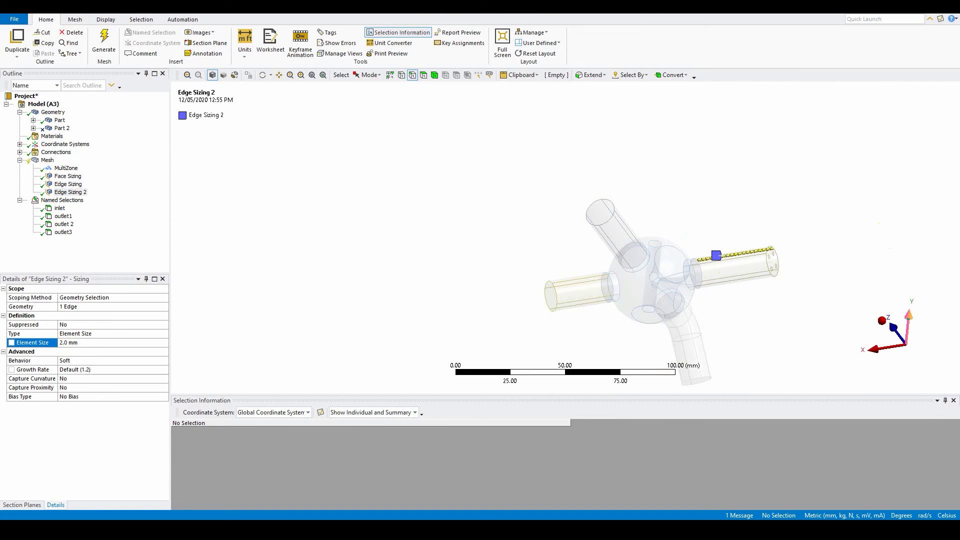
Insert a mesh method on the three pipe bodies other than the four-outlet pipe, and set it to Sweep
click(434, 75)
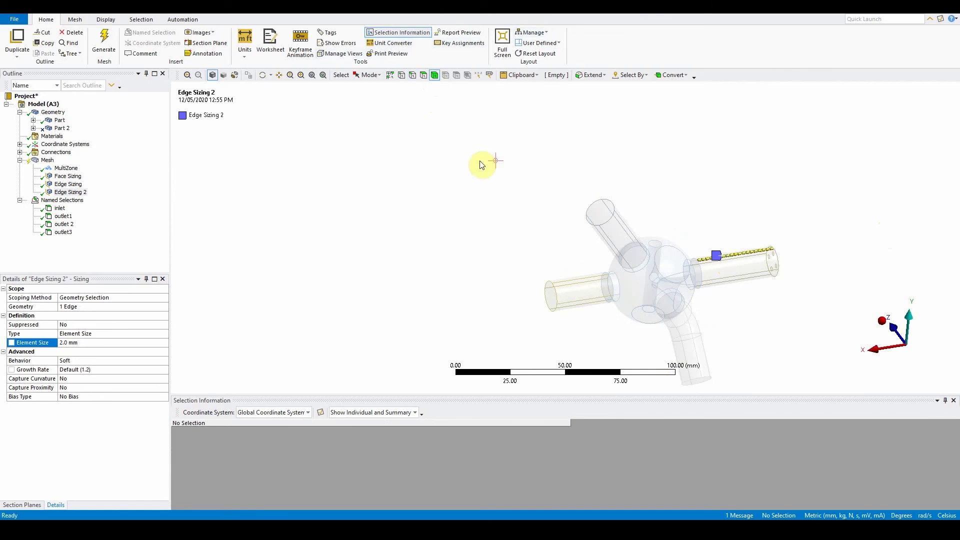
middle_drag(460, 176, 633, 216)
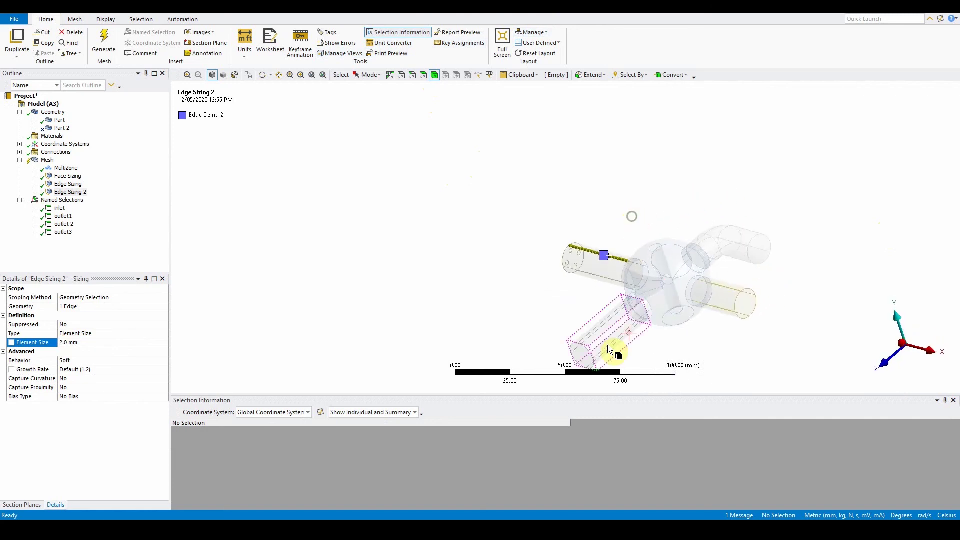
click(604, 342)
ctrl+click(733, 308)
ctrl+click(750, 252)
middle_drag(772, 265, 741, 270)
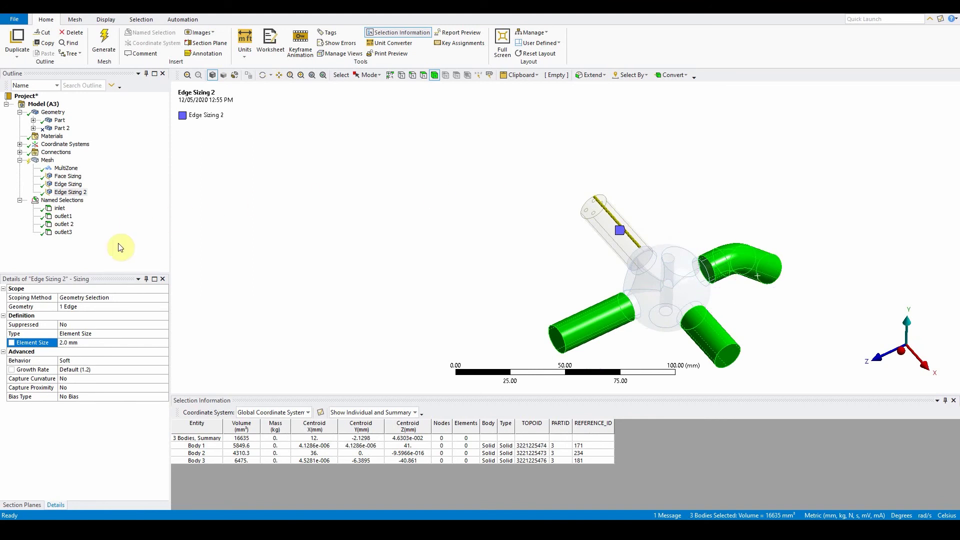
right_click(48, 160)
mouse_move(82, 166)
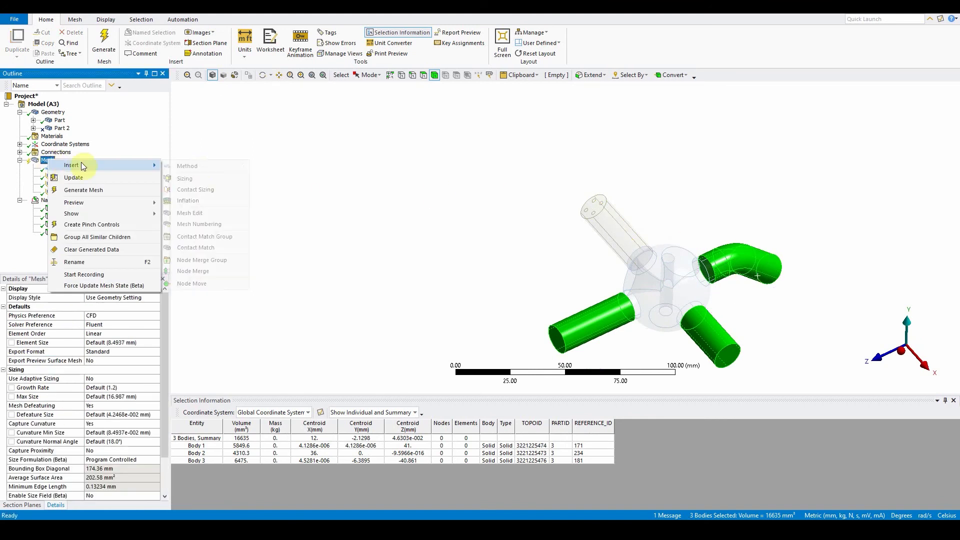
click(195, 165)
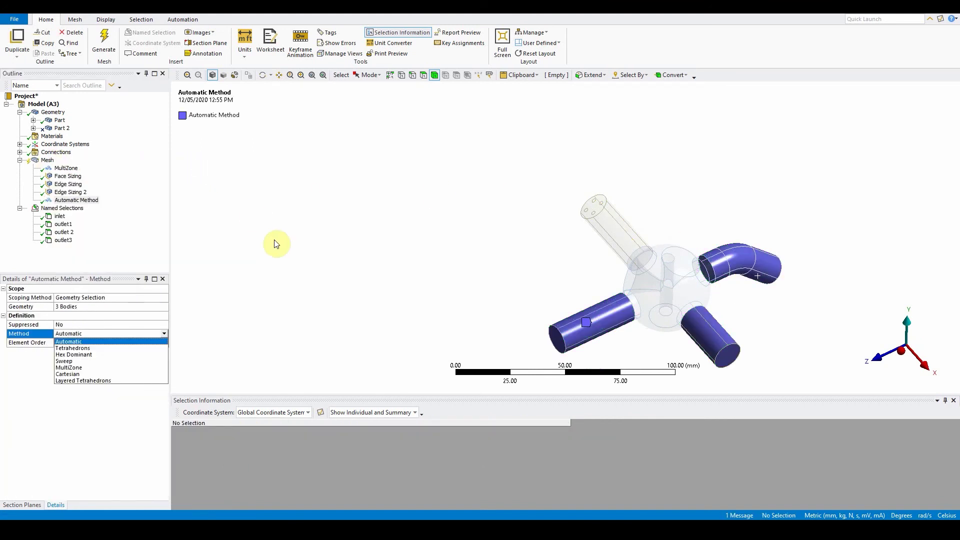
click(80, 361)
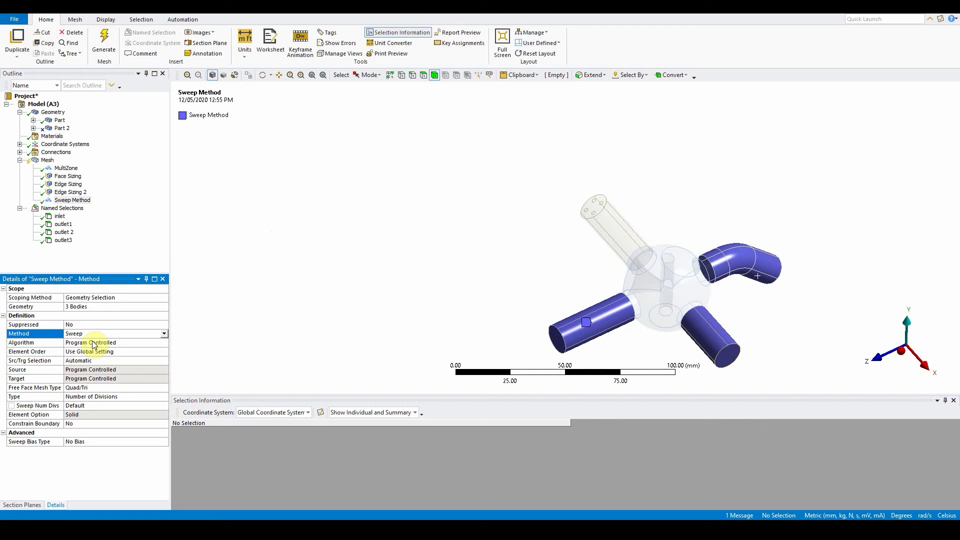
click(122, 343)
click(164, 342)
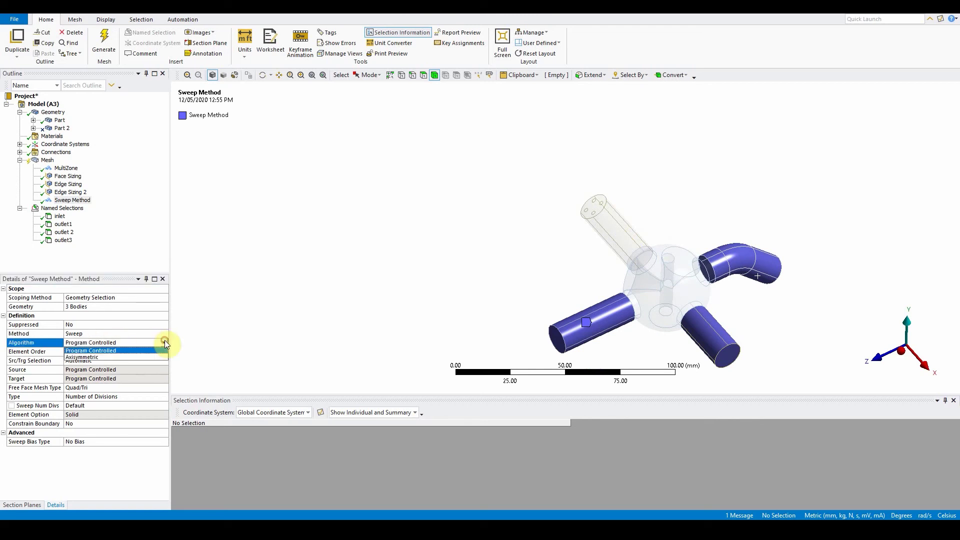
click(180, 340)
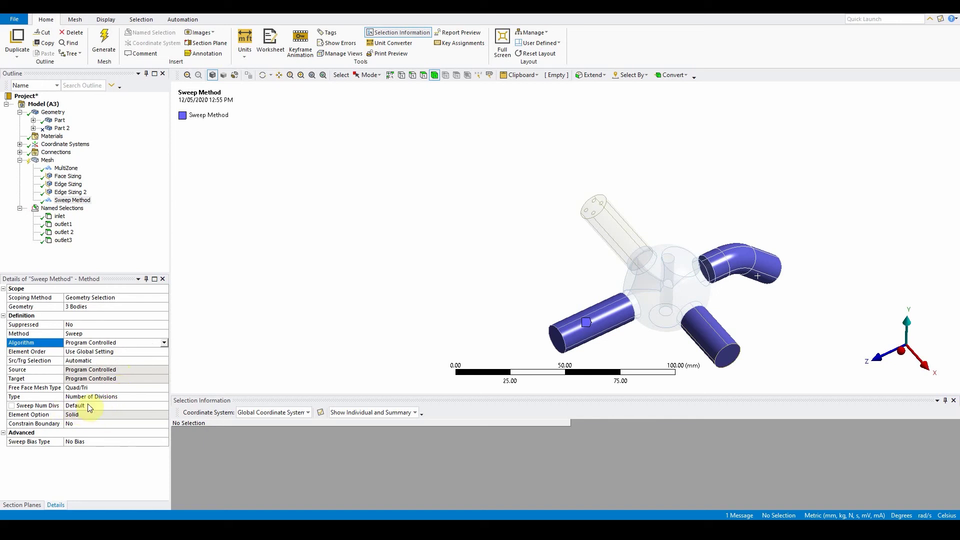
Define the sweep divisions by Element Size with a sweep element size of 2 mm
click(111, 396)
click(165, 397)
click(149, 404)
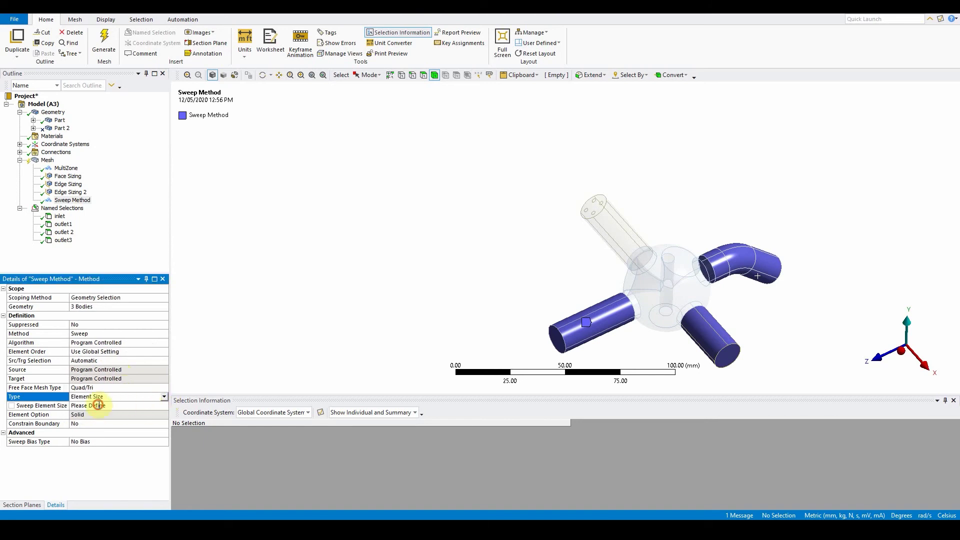
click(98, 405)
text(2)
key(Return)
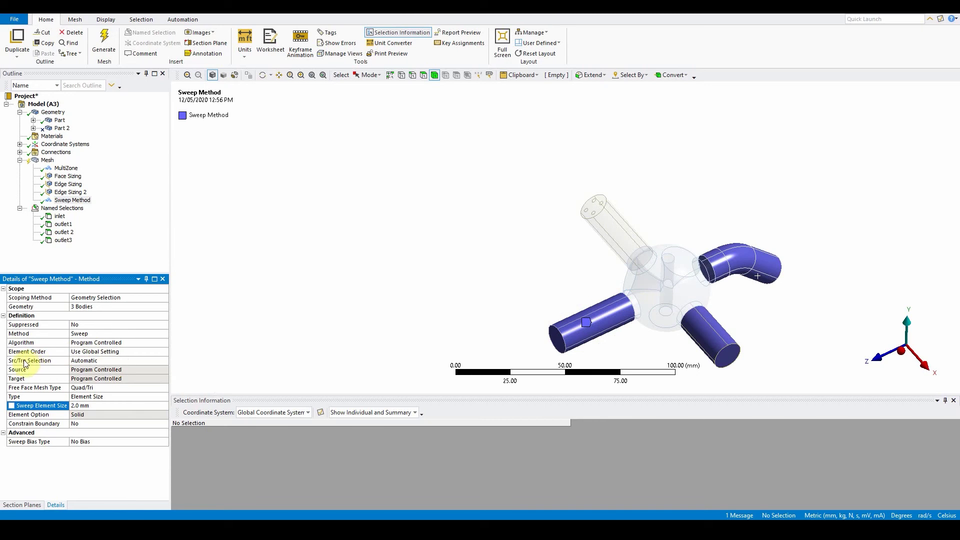
Set the sweep's source/target selection to Manual Source and assign the outer end faces of the three swept pipes as sources
click(85, 361)
click(164, 361)
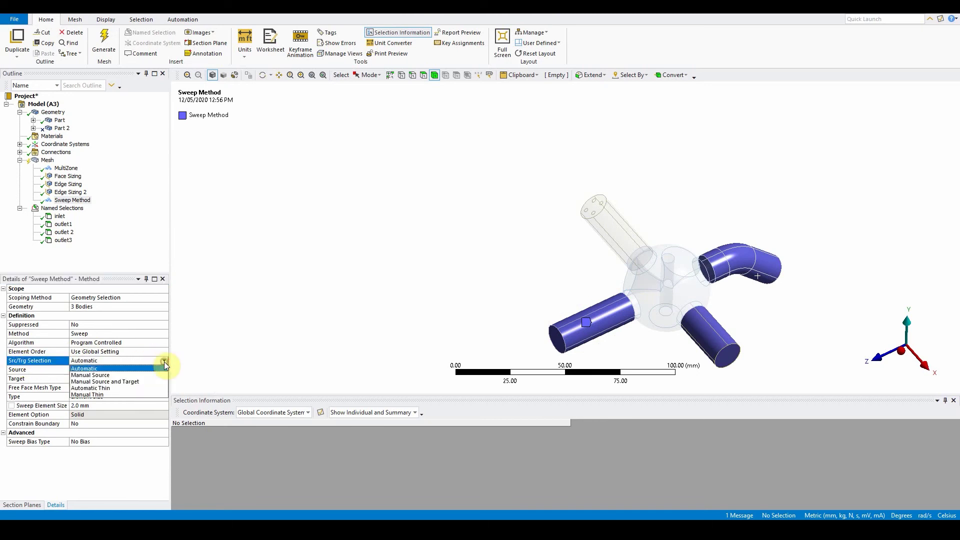
click(142, 375)
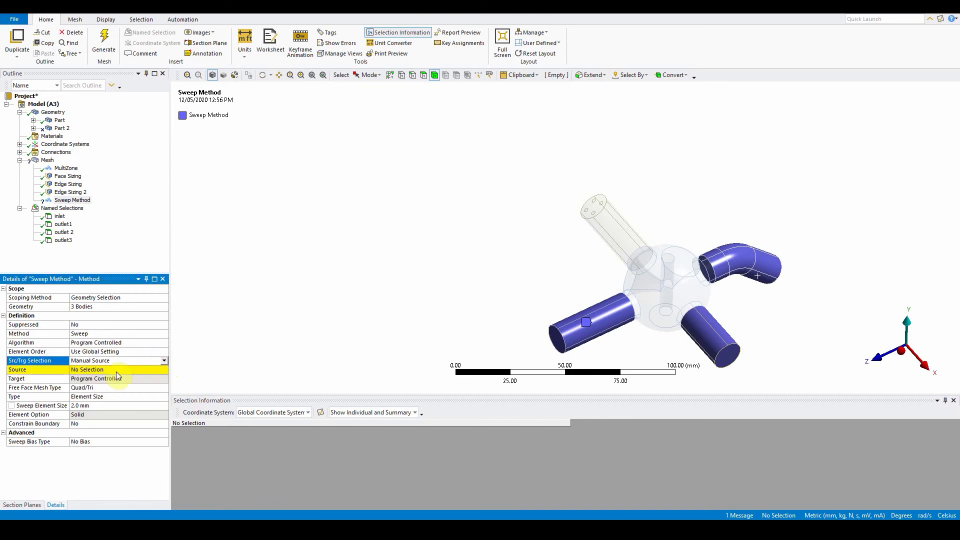
click(100, 371)
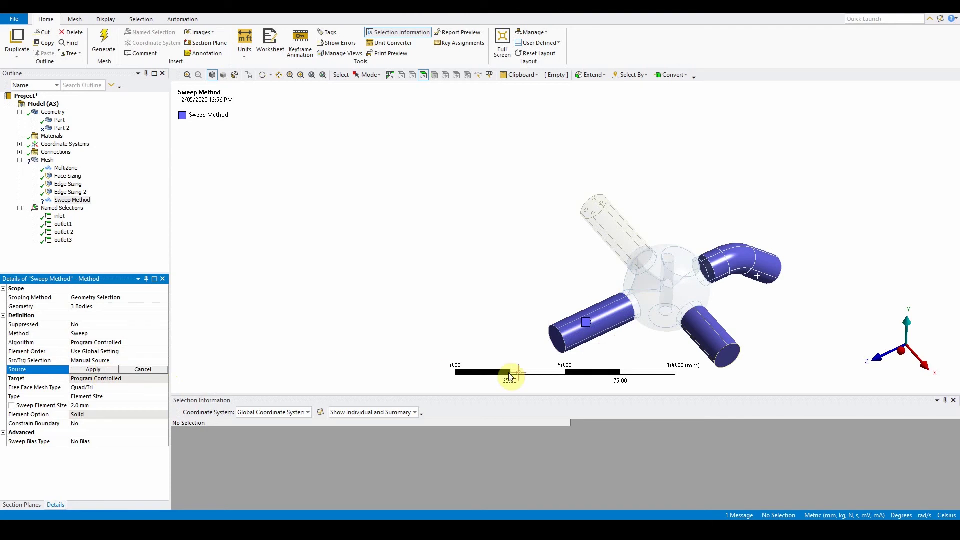
click(556, 342)
ctrl+click(728, 356)
middle_drag(817, 325, 647, 310)
ctrl+click(728, 269)
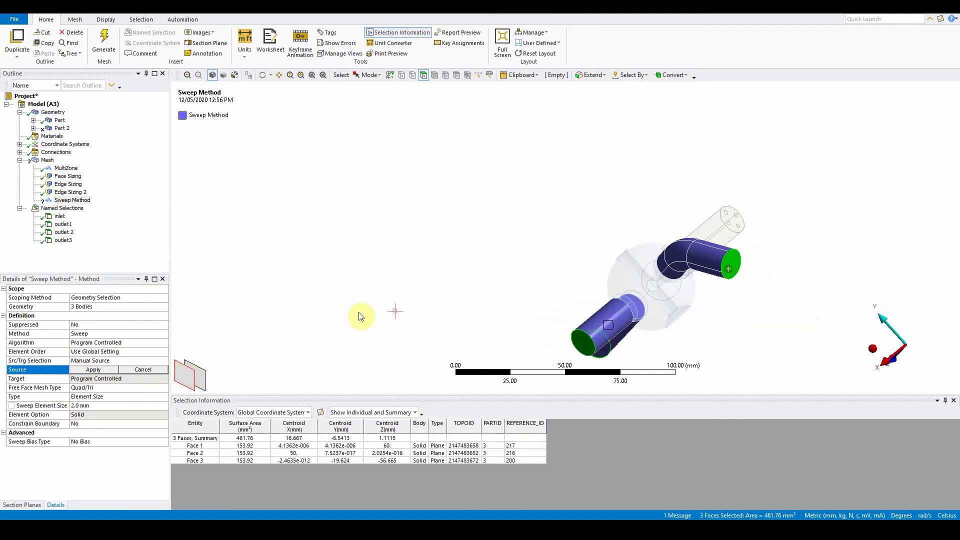
click(107, 371)
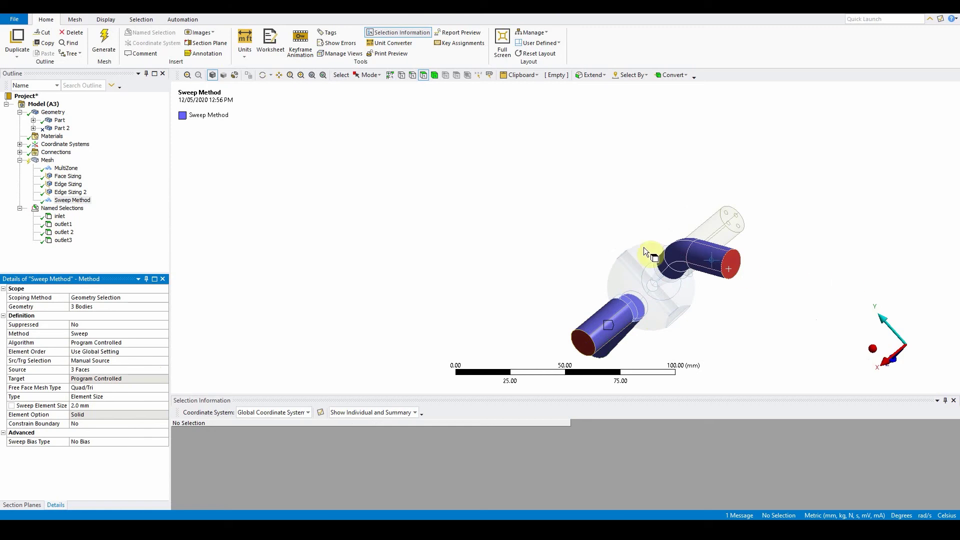
Insert a mesh method on the central spherical body and set it to Tetrahedrons
middle_drag(568, 214, 660, 223)
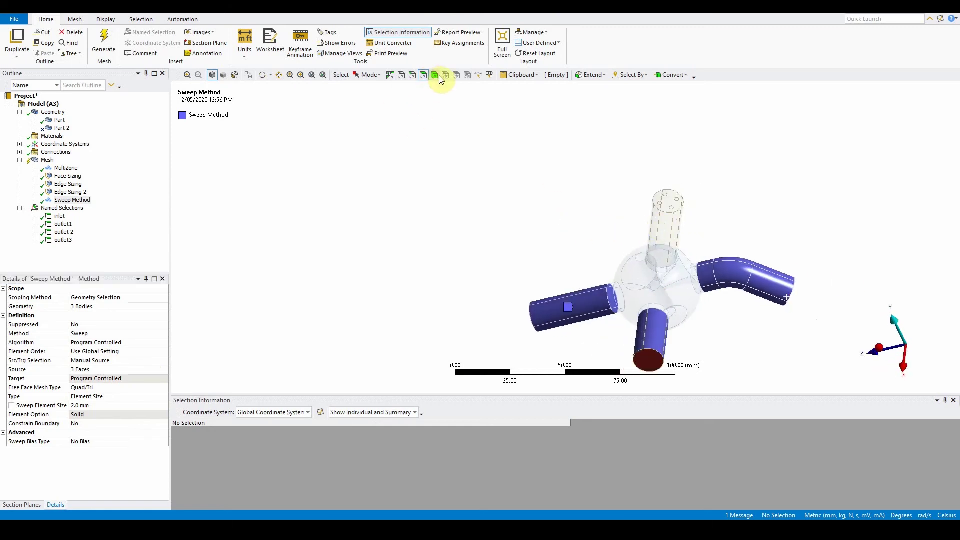
click(662, 292)
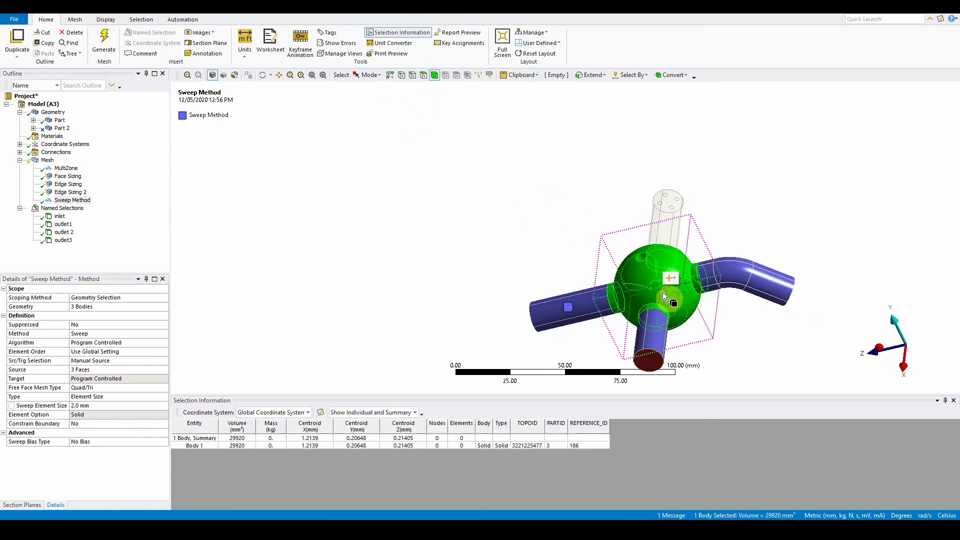
right_click(663, 290)
mouse_move(770, 15)
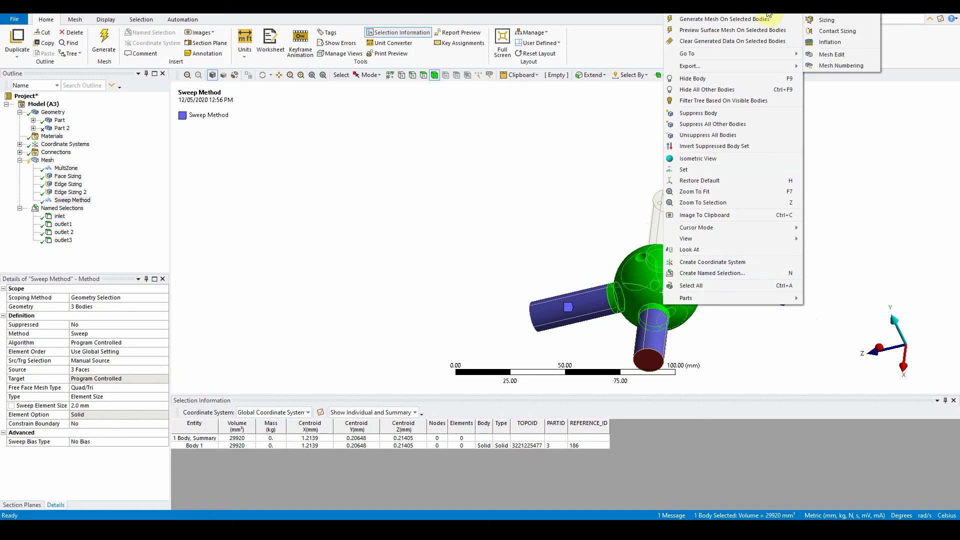
click(830, 12)
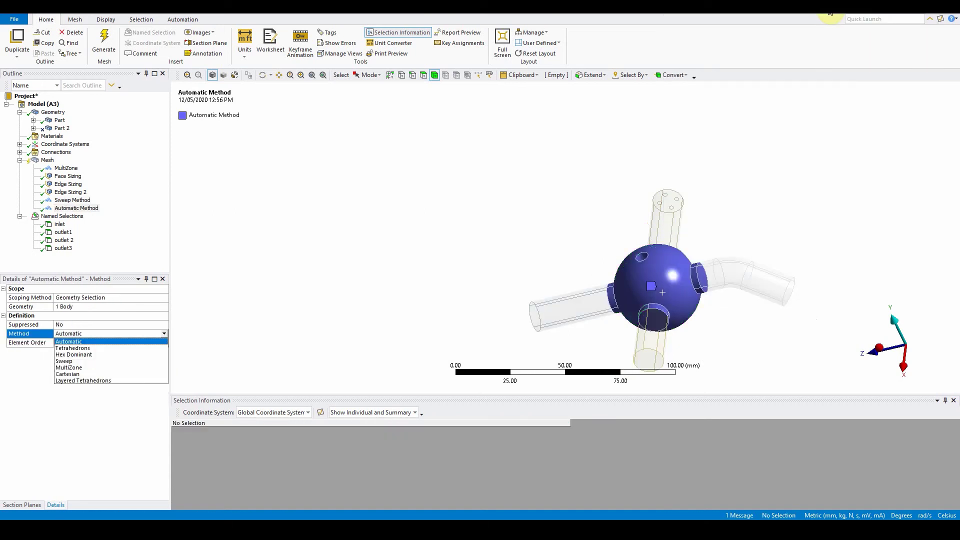
click(92, 349)
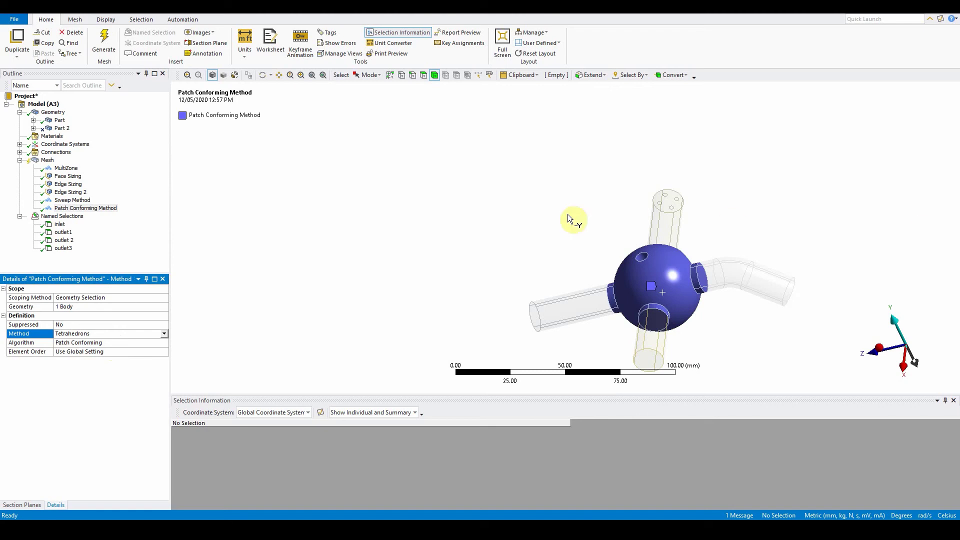
Add inflation to the MultiZone method, using the four cylindrical wall faces of the four-outlet pipe as its boundary
click(67, 169)
right_click(69, 169)
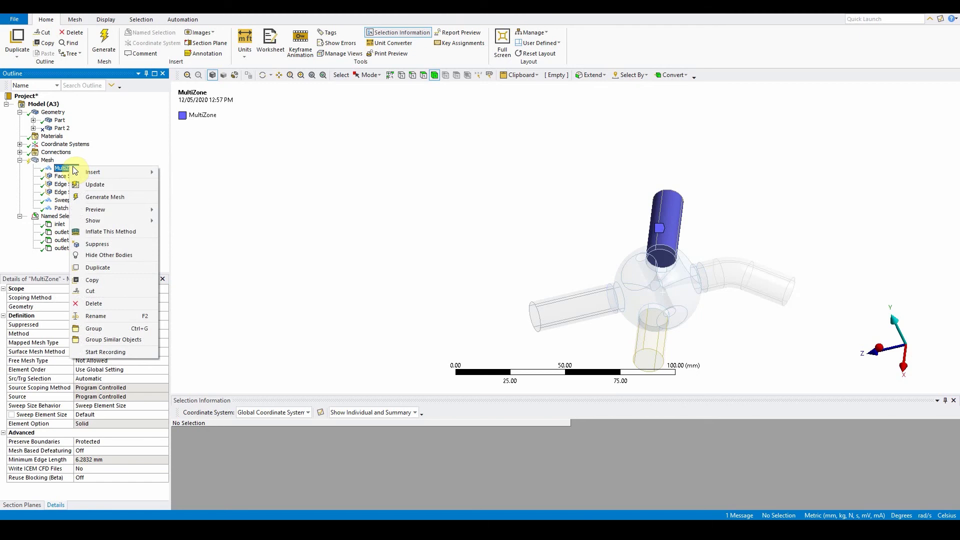
click(118, 232)
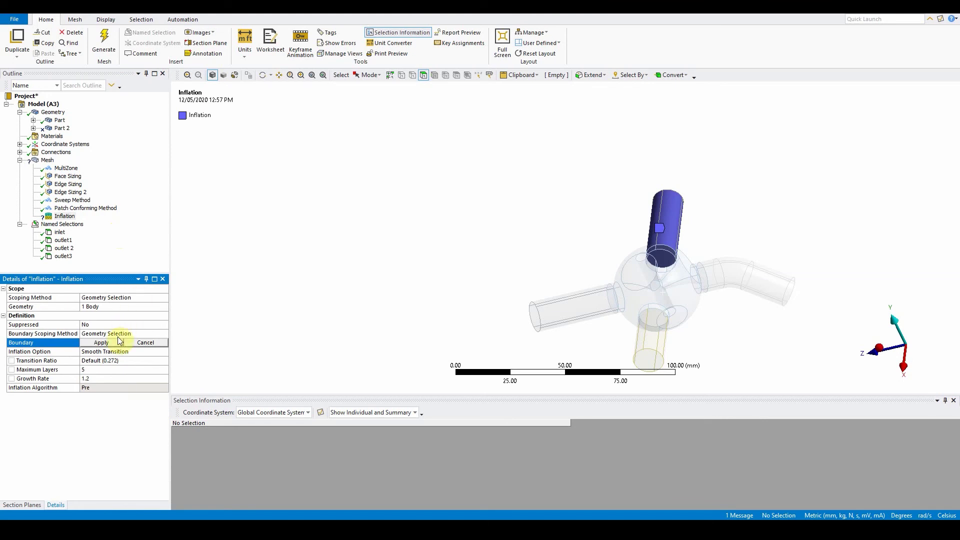
click(676, 220)
middle_drag(686, 224, 876, 238)
ctrl+click(630, 240)
middle_drag(632, 241, 618, 273)
ctrl+click(625, 242)
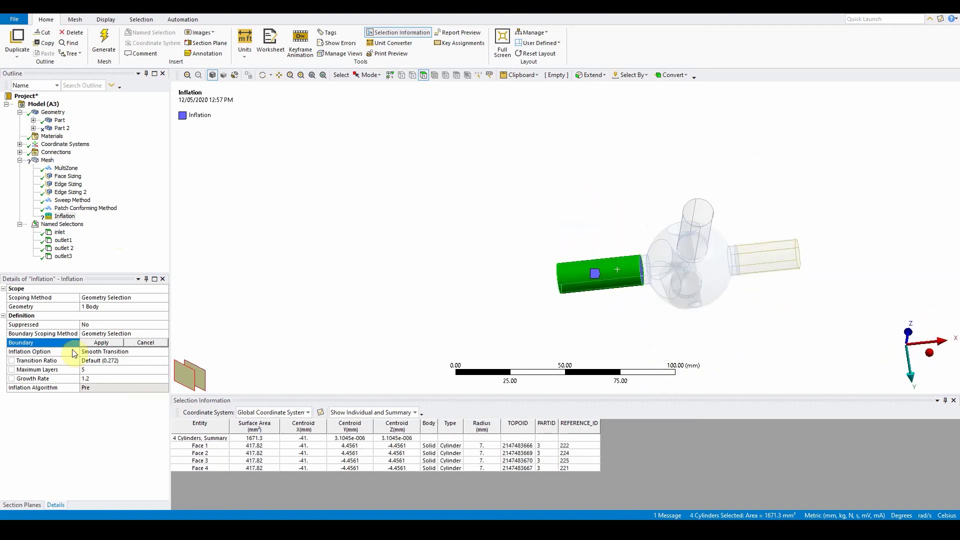
click(102, 343)
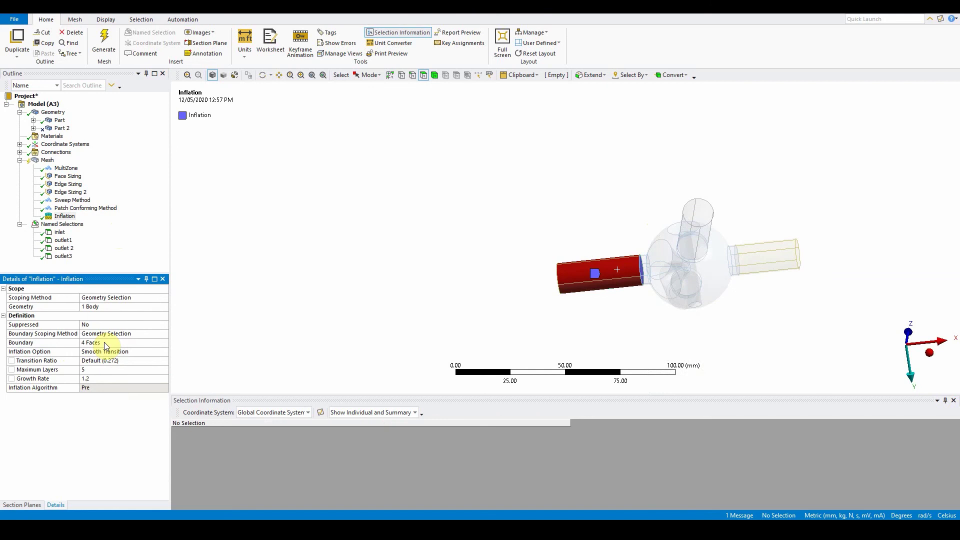
Set the MultiZone pipe's inflation option to Total Thickness with 3 layers and a maximum thickness of 1.25 mm
click(106, 351)
click(164, 352)
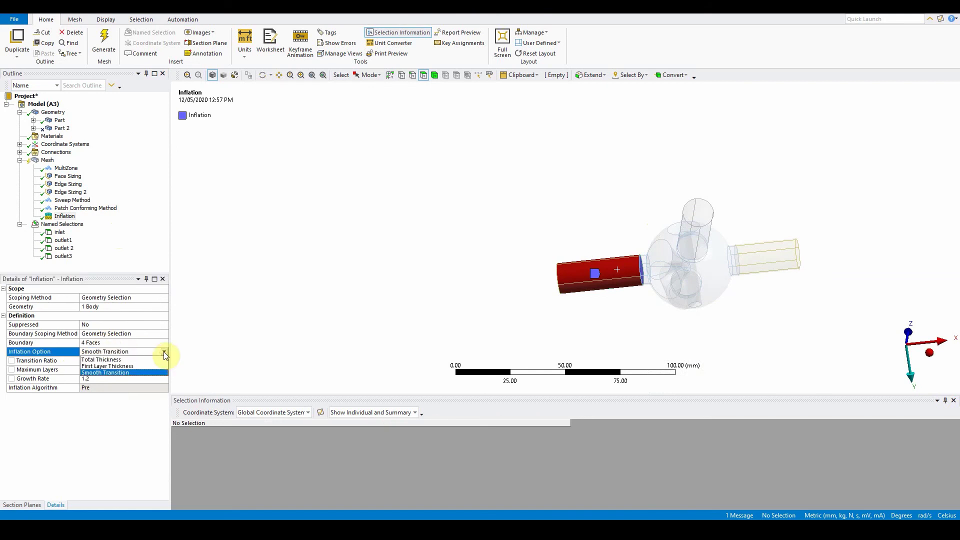
click(153, 359)
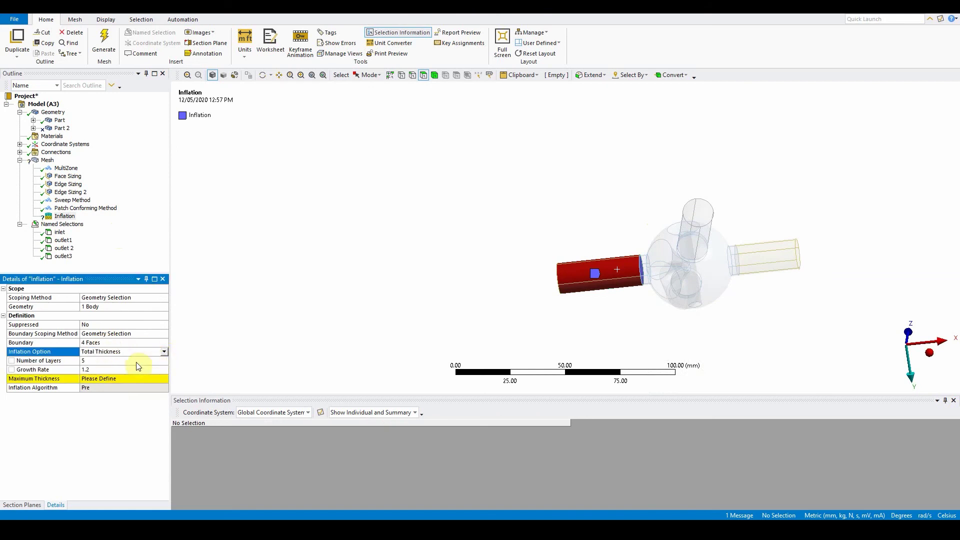
click(132, 363)
drag(132, 362, 125, 365)
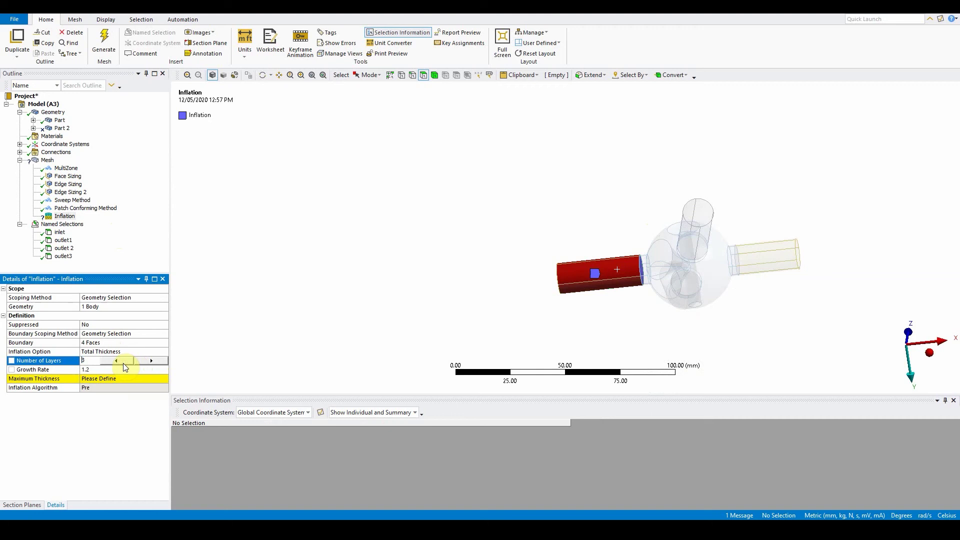
click(120, 378)
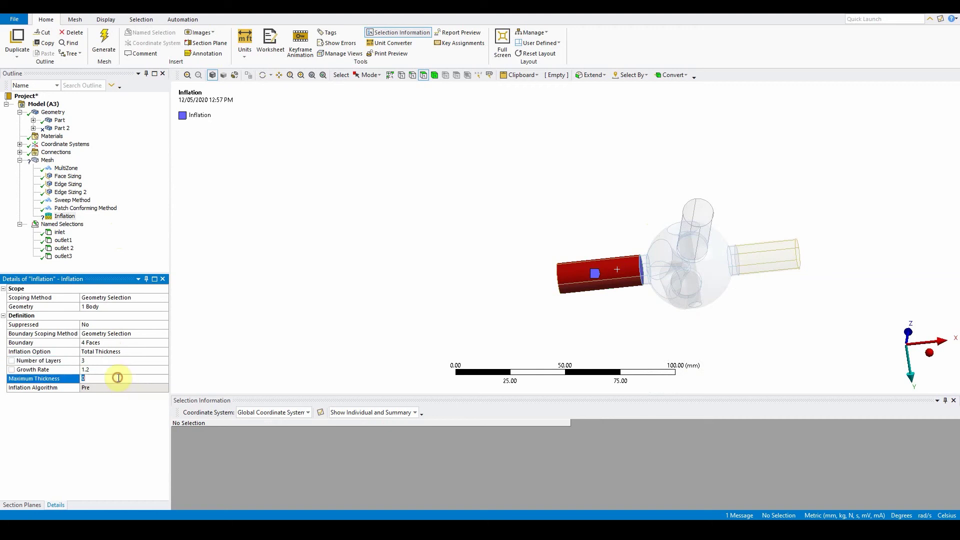
text(1.25)
key(Return)
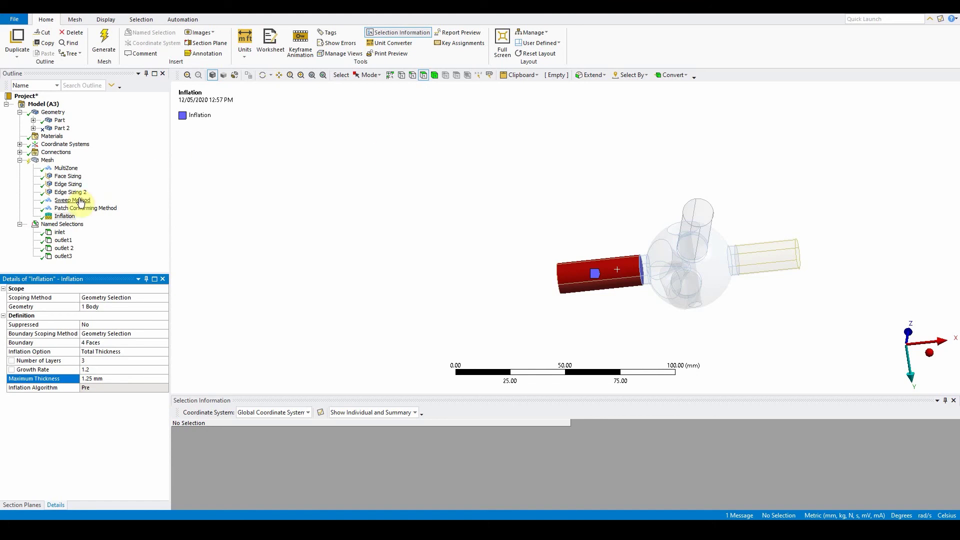
Add inflation to the Sweep method, using the circular rim edges of the three pipes' outer end faces, extended to limits, as its boundary
right_click(80, 201)
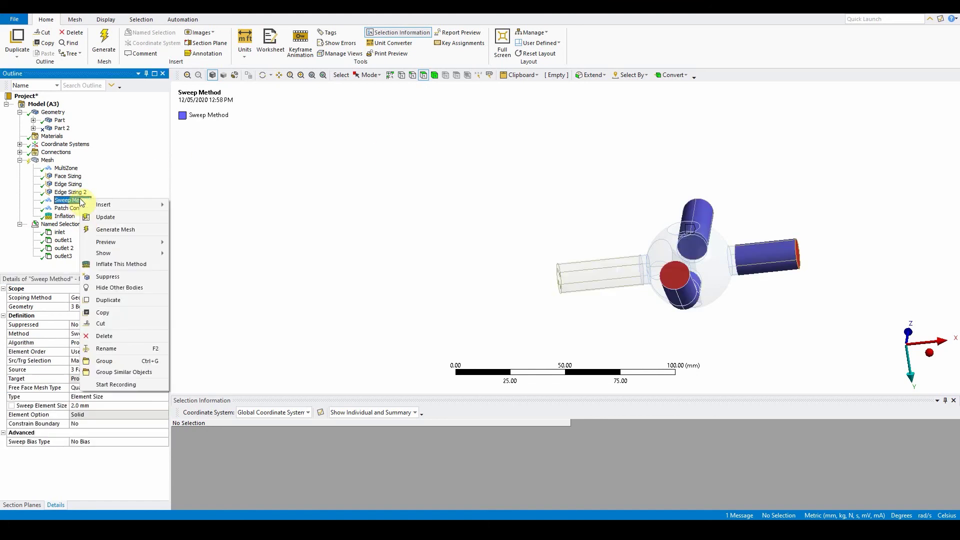
click(128, 263)
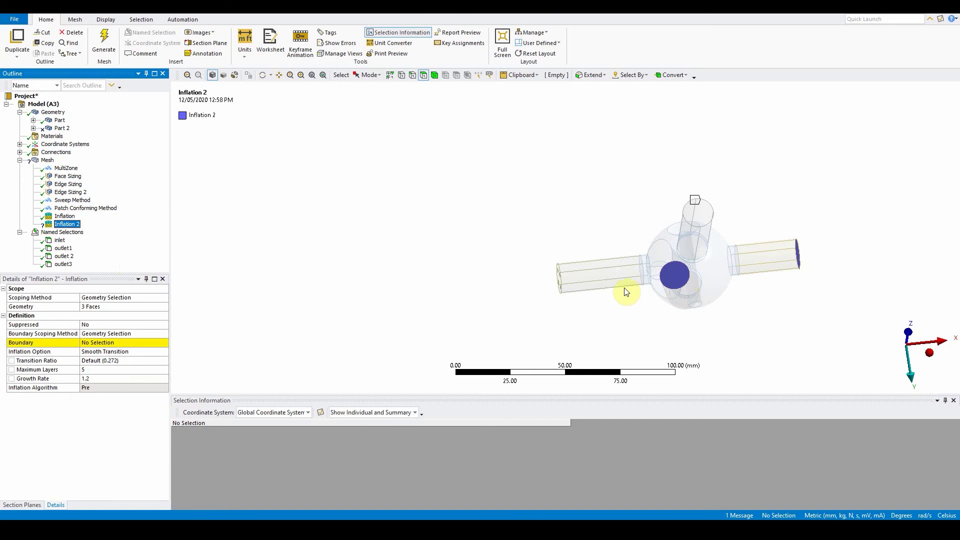
middle_drag(592, 280, 667, 314)
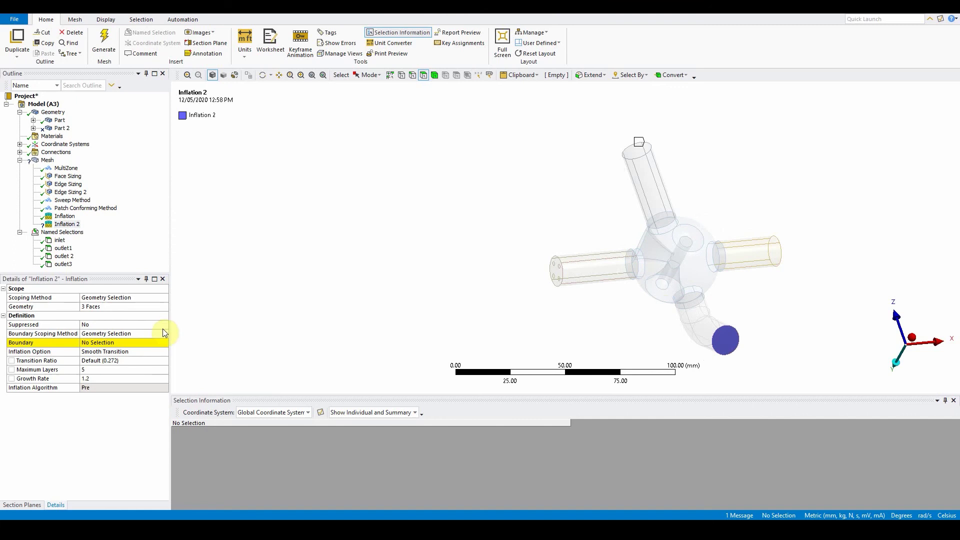
click(124, 343)
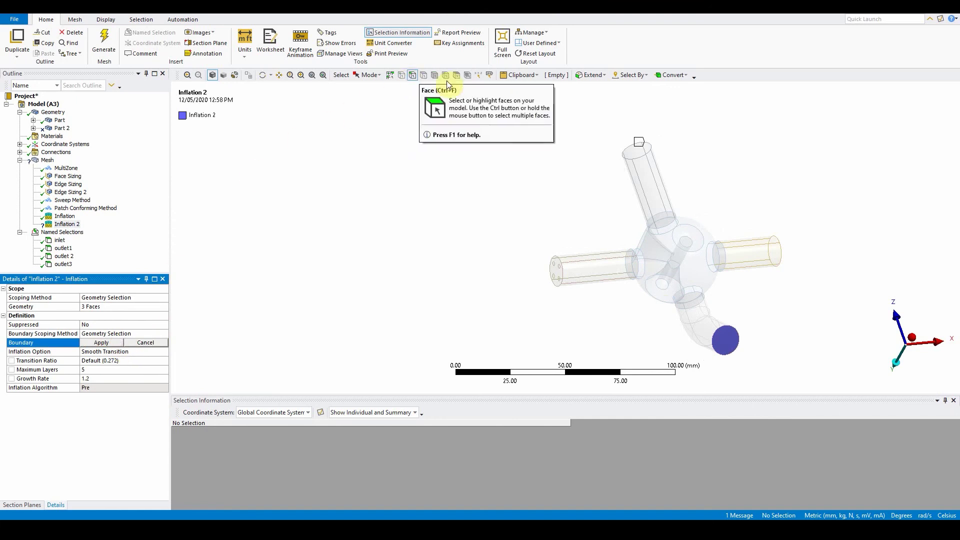
click(633, 147)
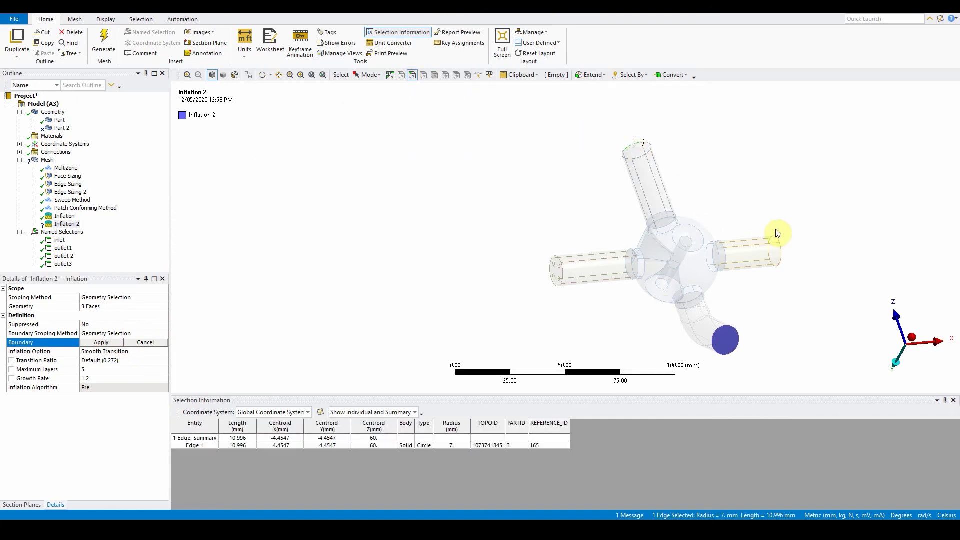
ctrl+click(782, 252)
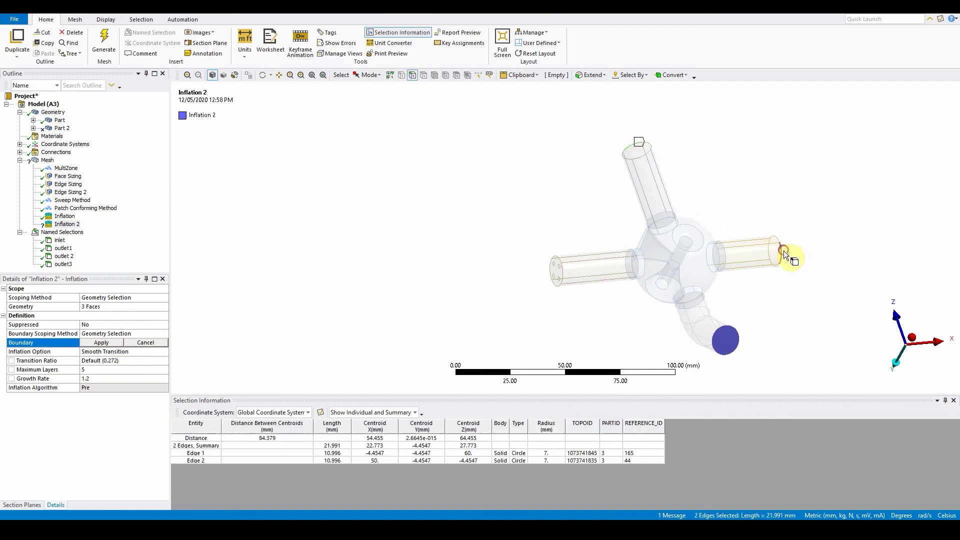
ctrl+click(732, 356)
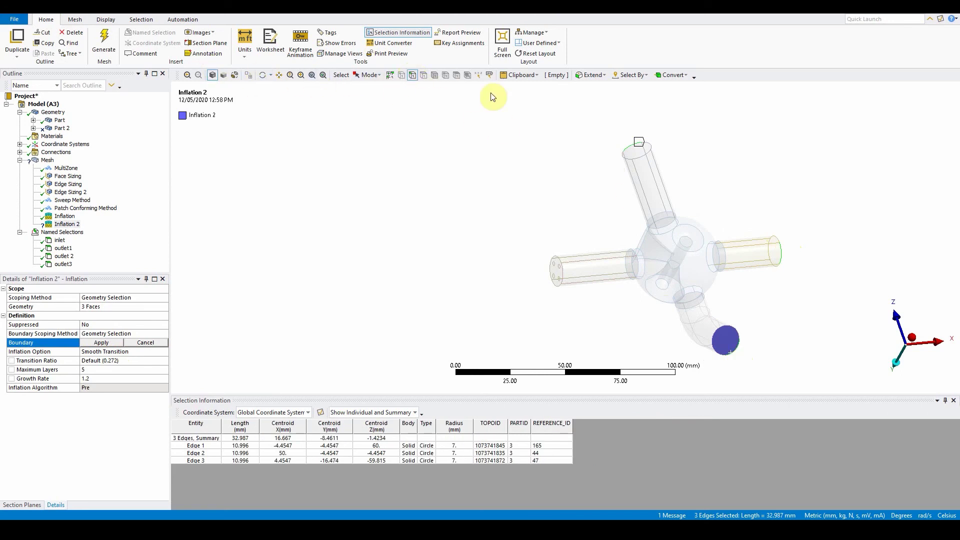
click(598, 79)
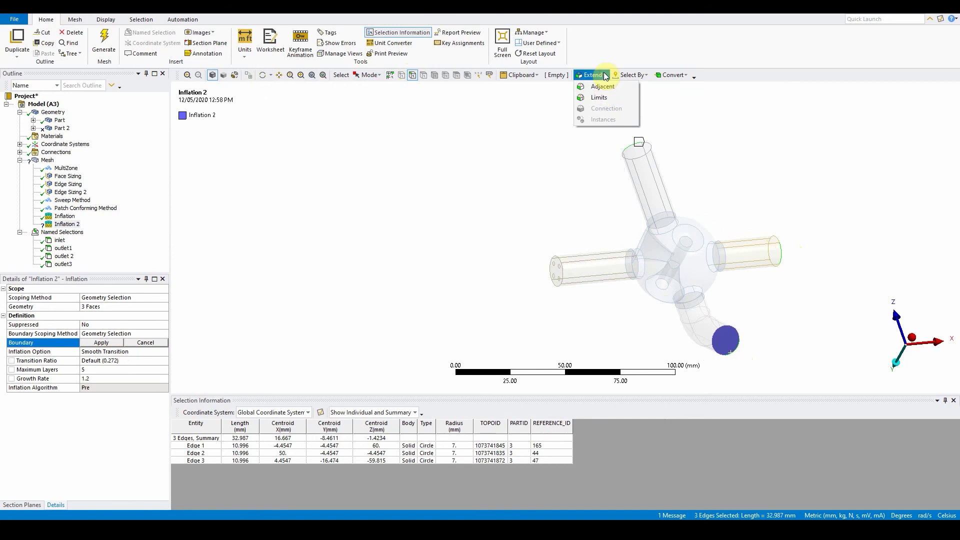
click(604, 99)
click(101, 343)
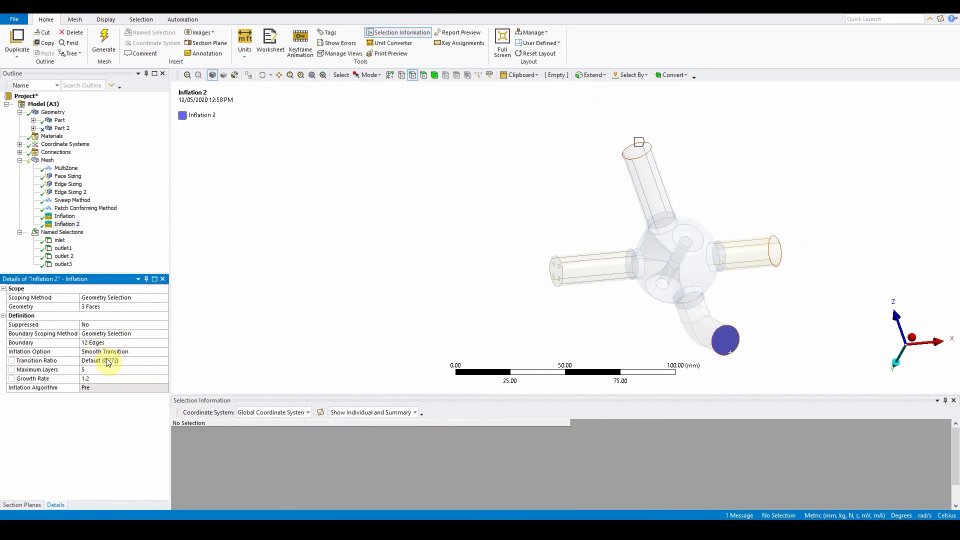
Set the swept pipes' inflation option to Total Thickness with 3 layers and a maximum thickness of 1.25 mm
click(131, 353)
click(165, 353)
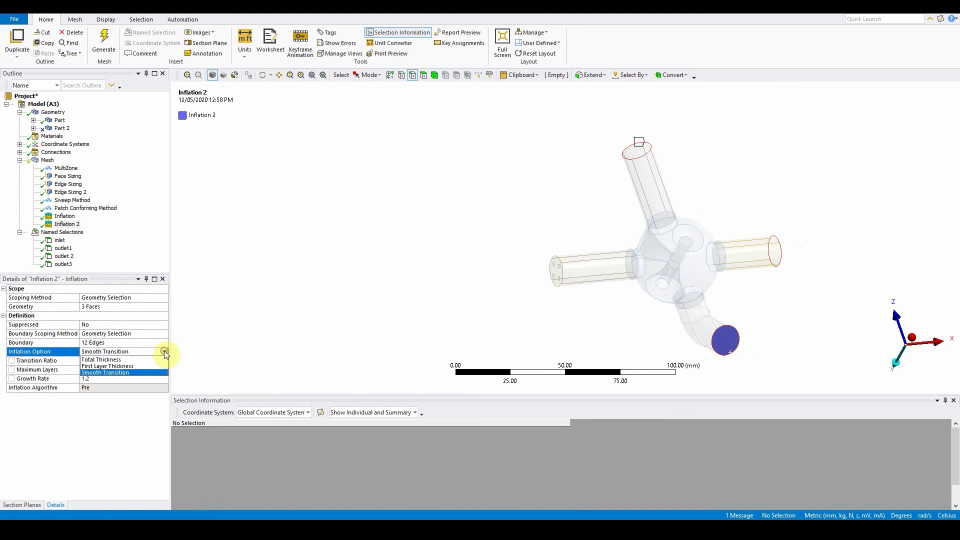
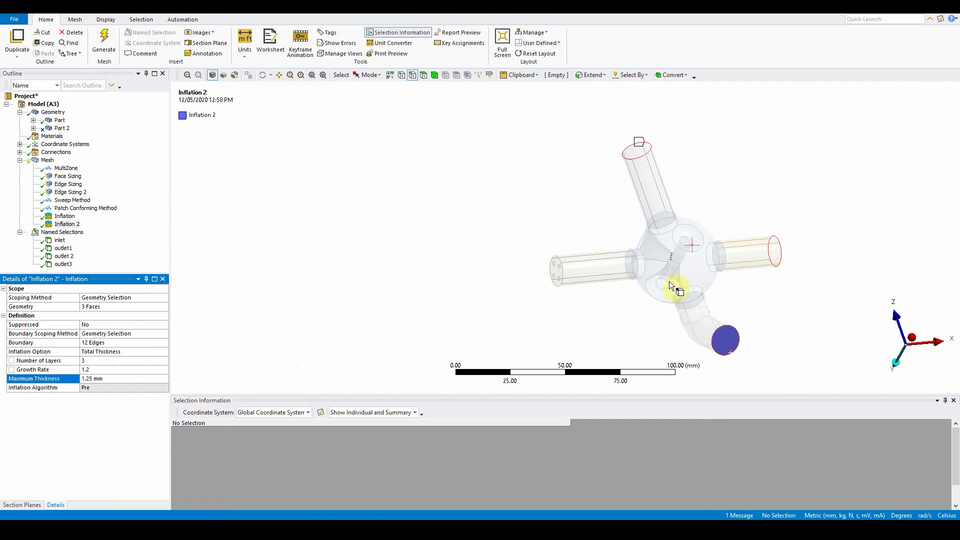
Hide the four pipe bodies so that only the central spherical body is displayed
click(434, 75)
click(646, 184)
ctrl+click(609, 268)
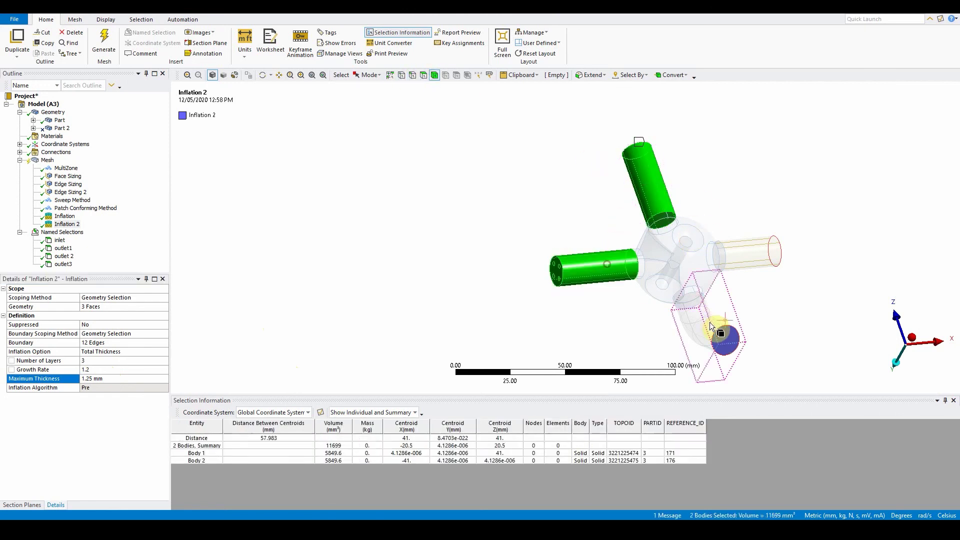
ctrl+click(726, 339)
ctrl+click(749, 267)
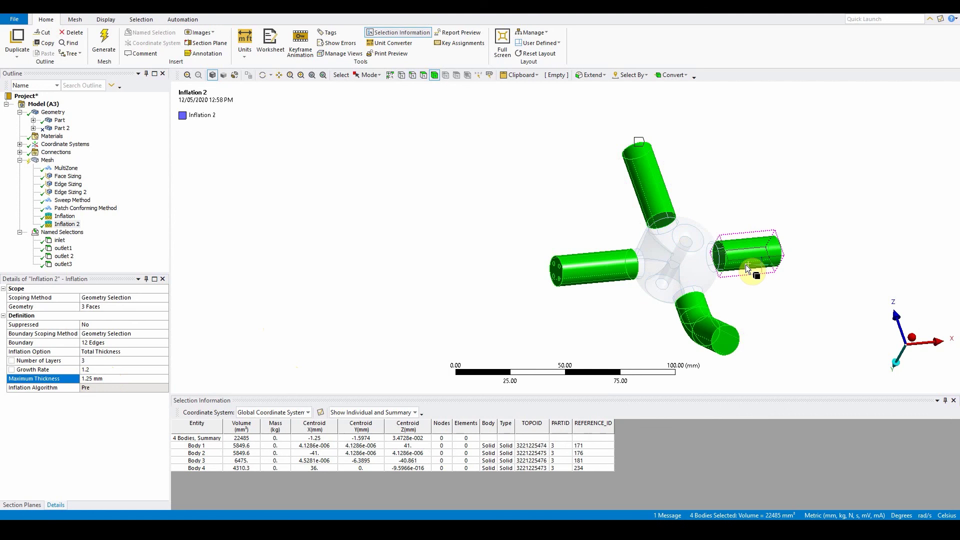
key(F9)
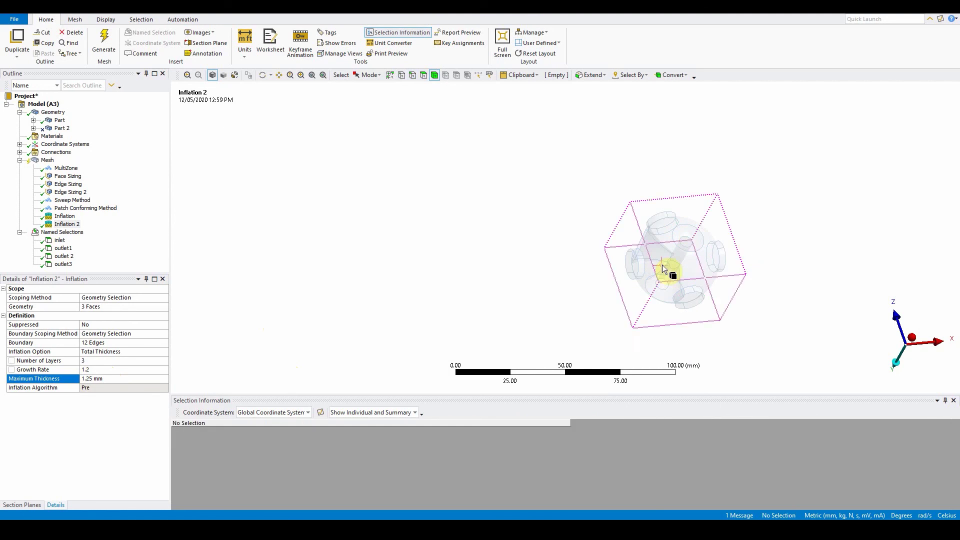
middle_drag(691, 290, 505, 259)
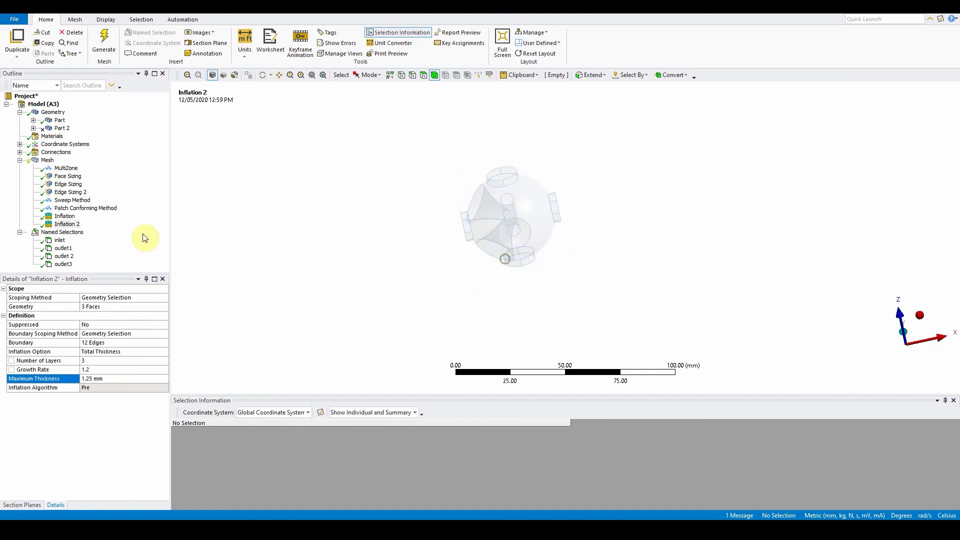
Add inflation to the Patch Conforming tetrahedral method and assign all faces of the spherical body as its boundary
right_click(75, 209)
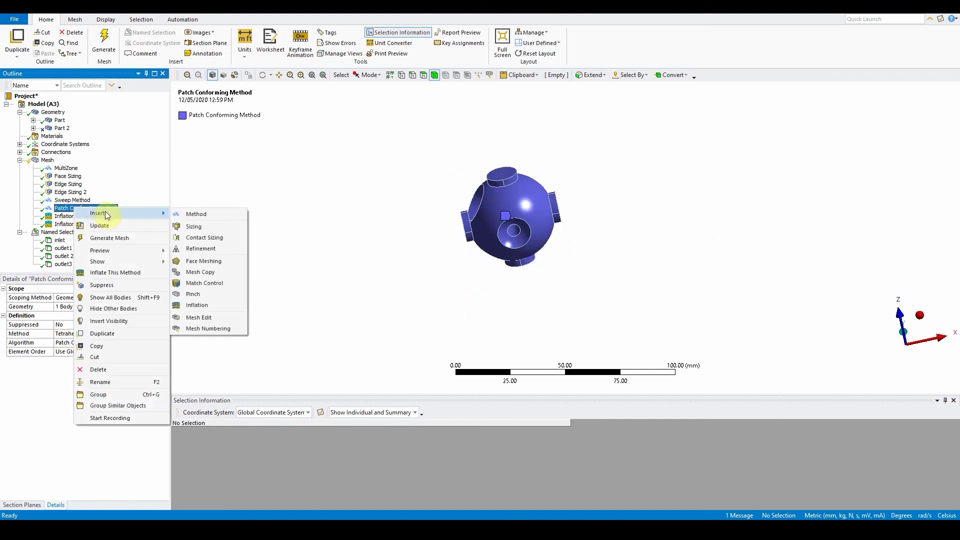
click(116, 274)
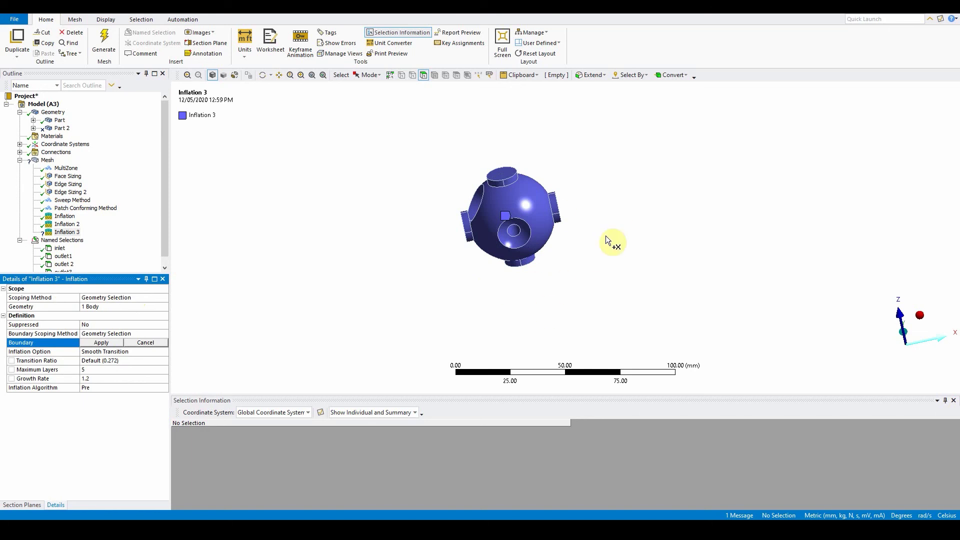
key(3)
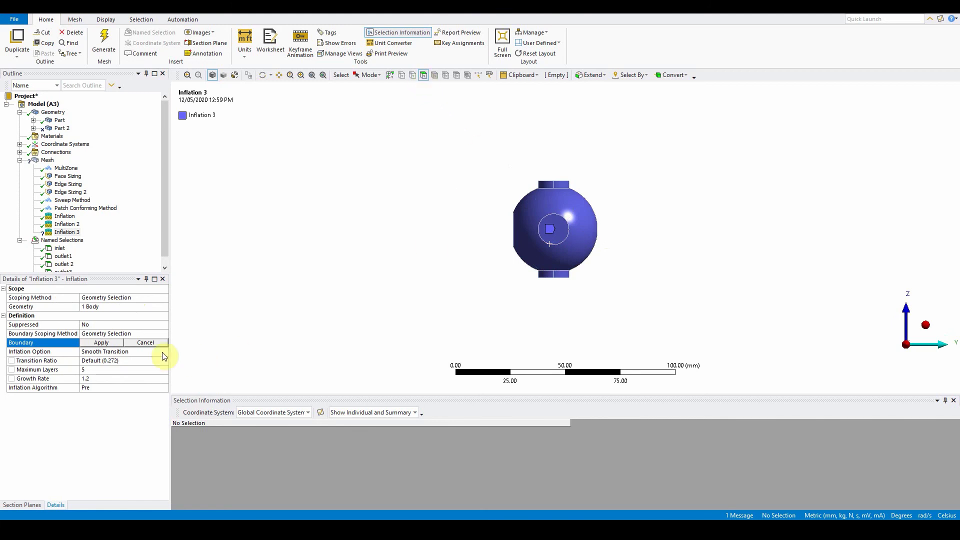
click(520, 230)
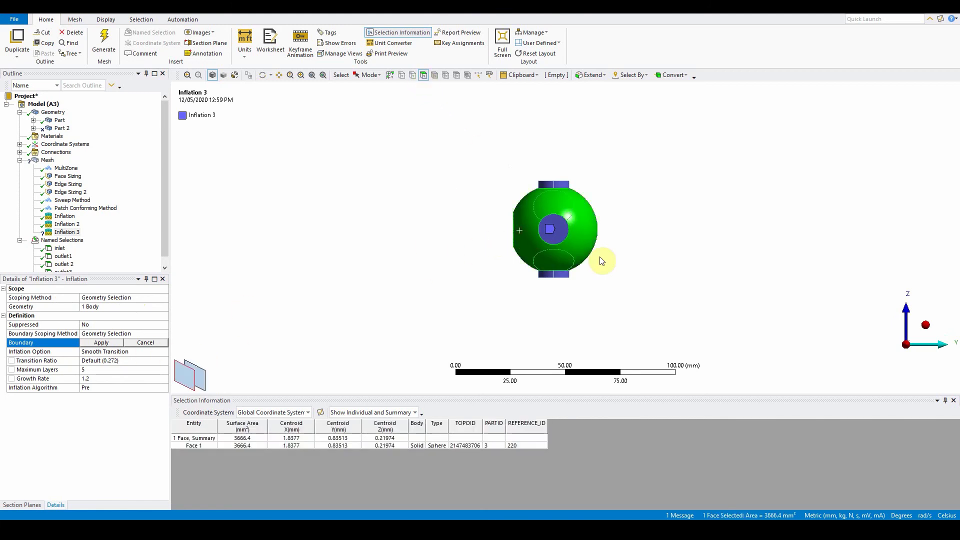
key(ctrl+a)
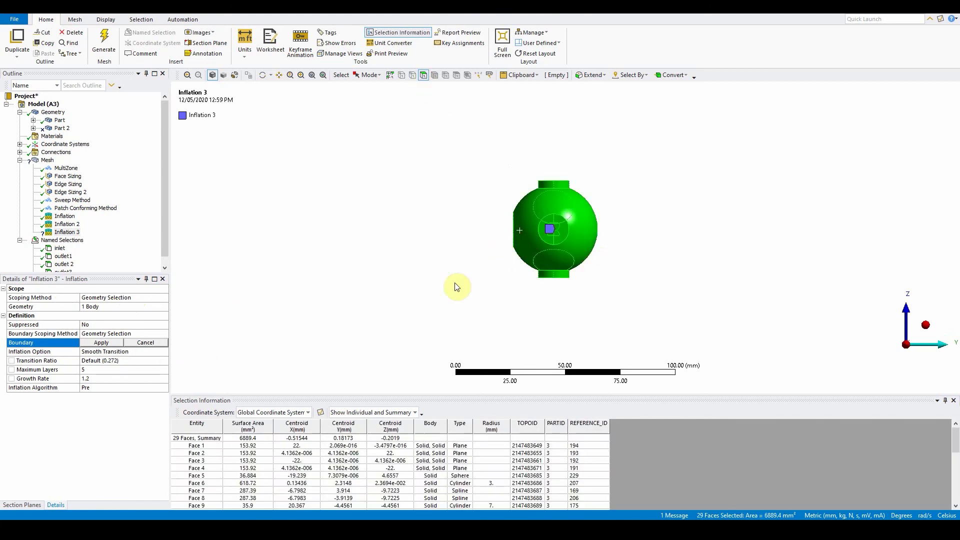
click(101, 343)
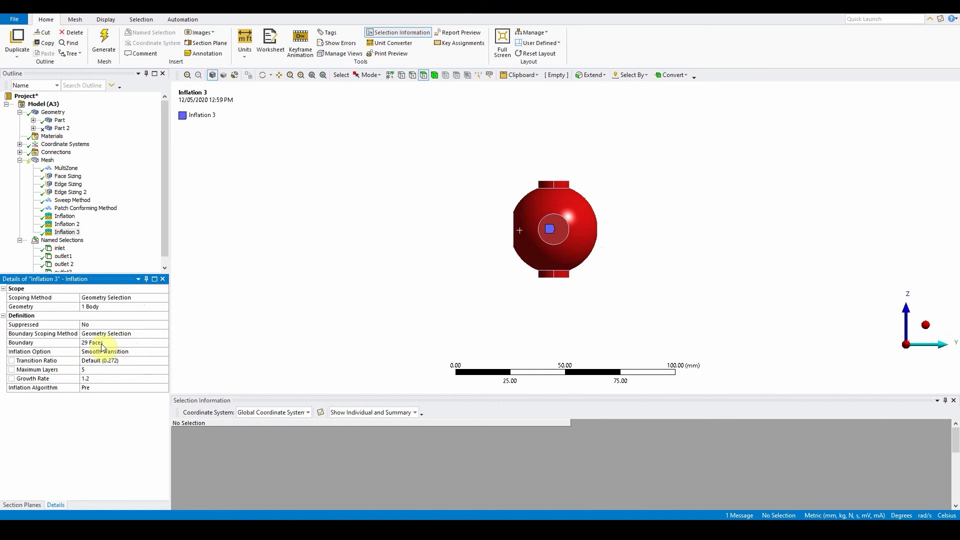
Remove the four circular interface faces shared with the pipes from the spherical body's inflation boundary
middle_drag(546, 253, 575, 240)
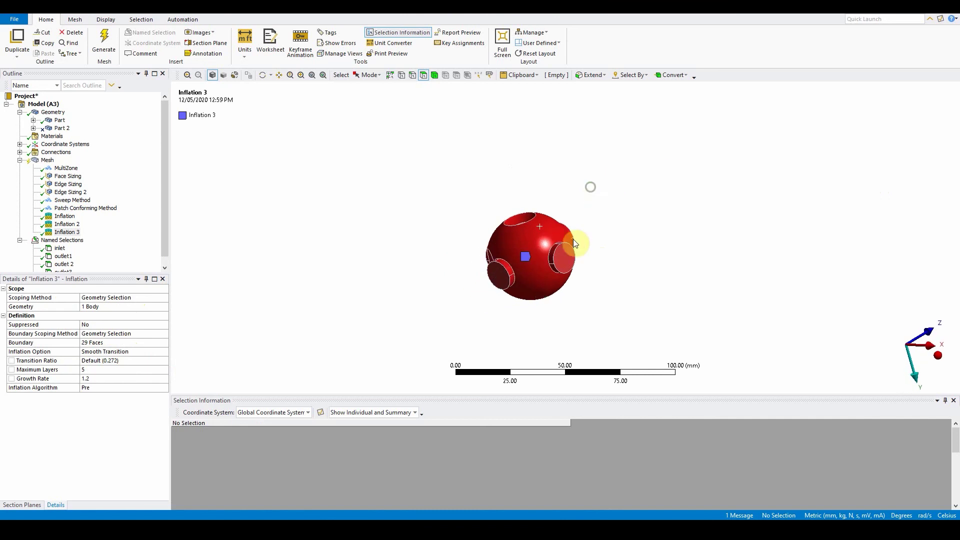
click(100, 344)
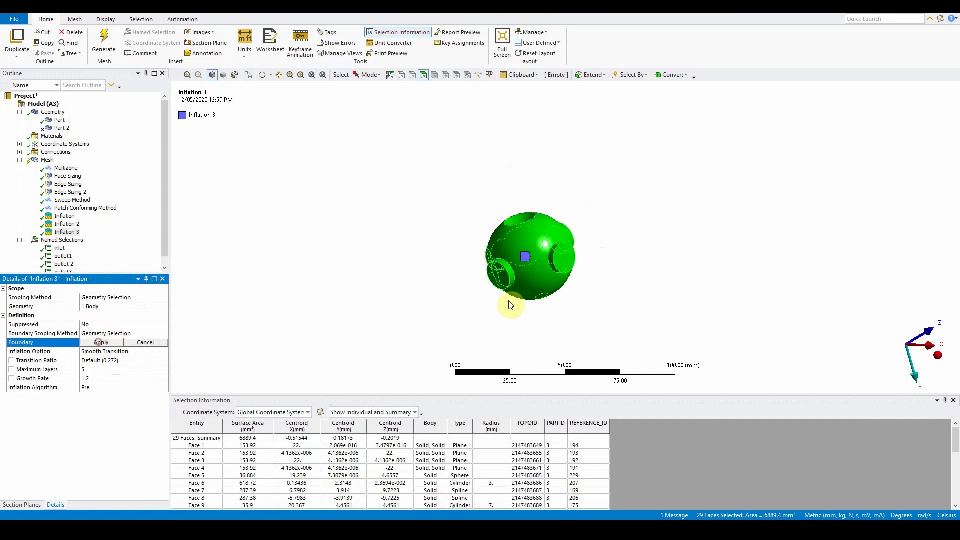
ctrl+click(566, 262)
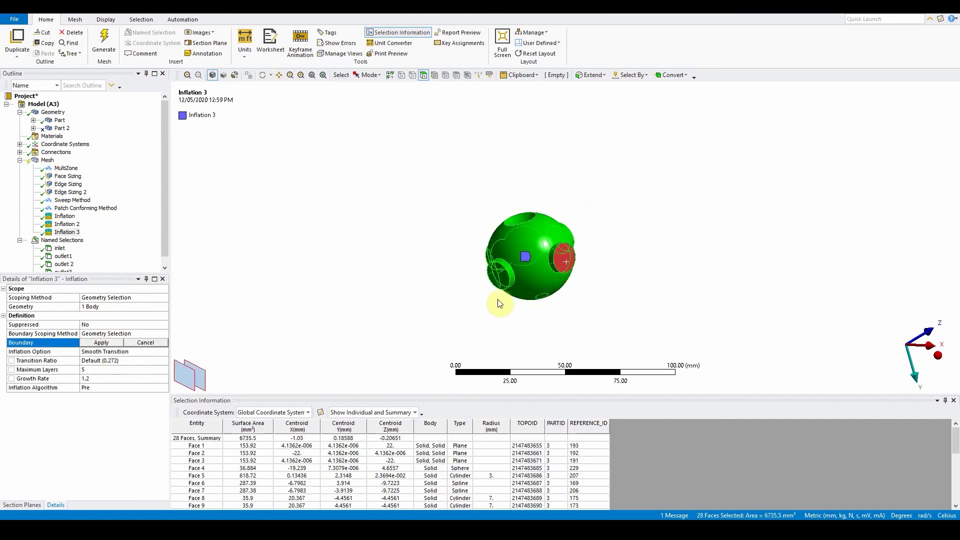
ctrl+click(502, 281)
middle_drag(489, 300, 761, 281)
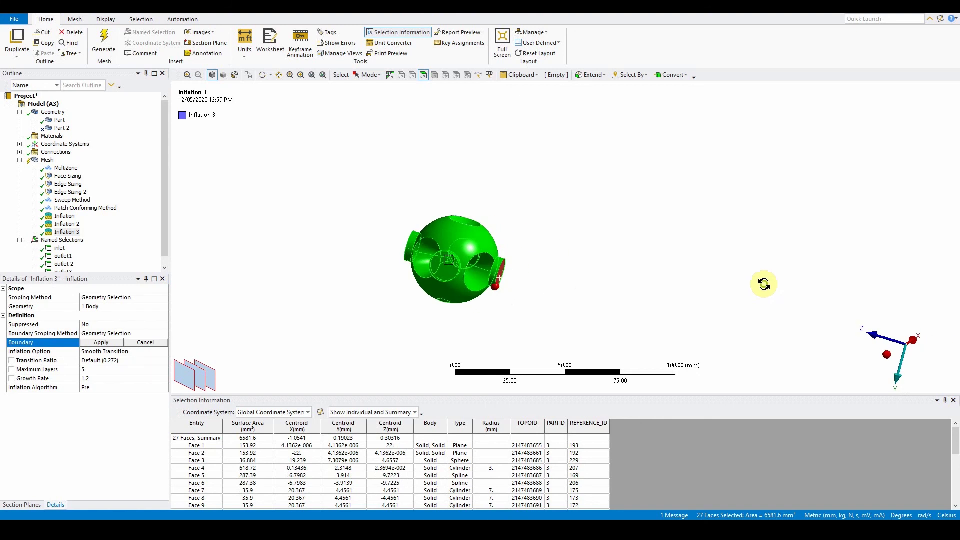
ctrl+click(452, 274)
middle_drag(453, 280, 590, 317)
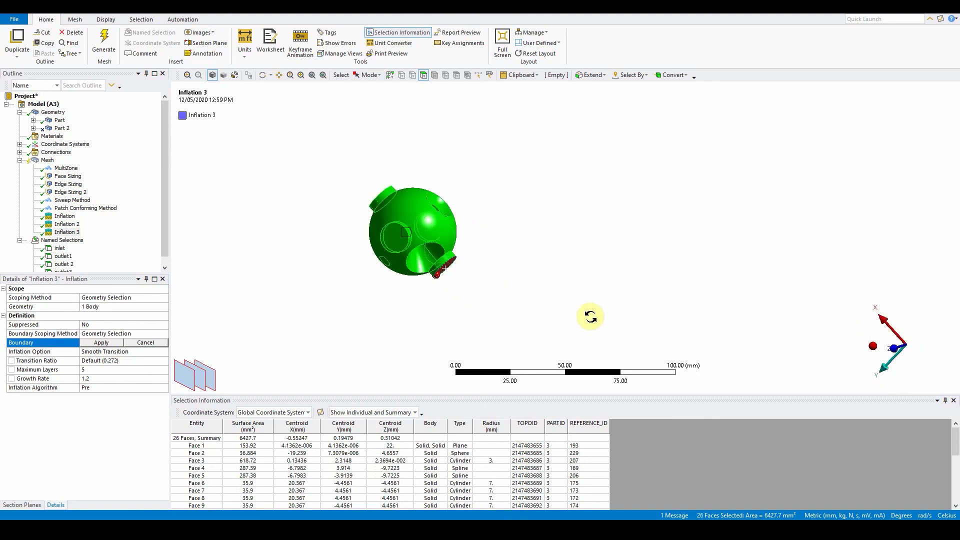
ctrl+click(391, 246)
click(105, 344)
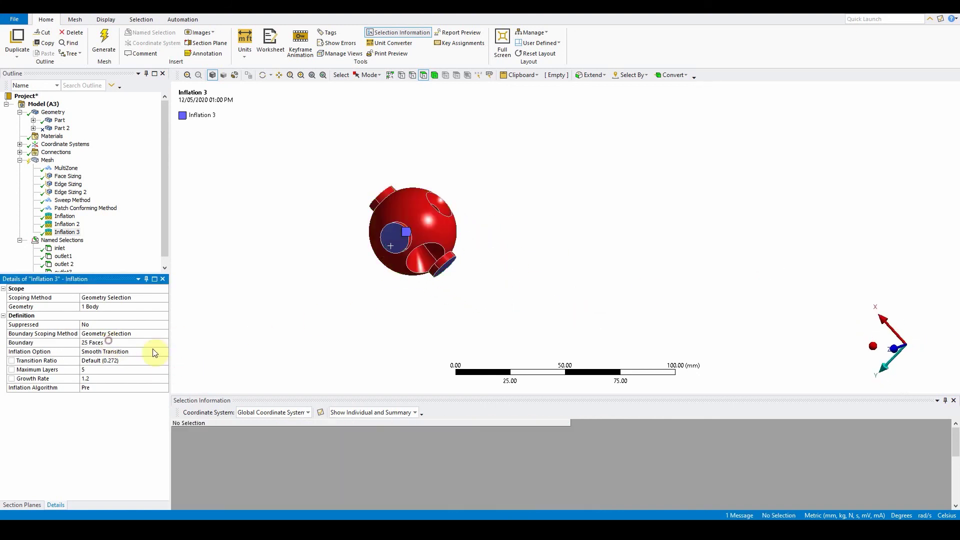
middle_drag(484, 304, 478, 240)
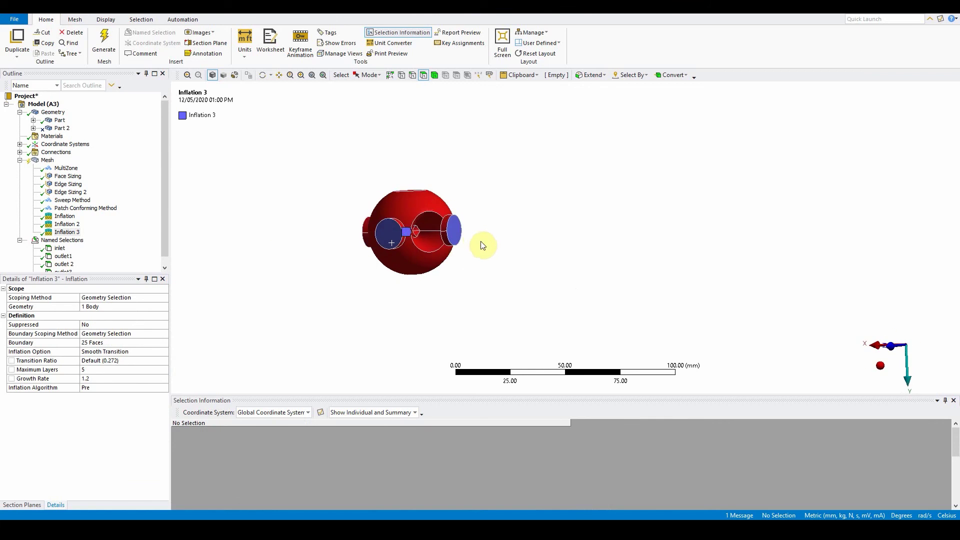
Set the spherical body's inflation option to First Layer Thickness with a first layer height of 0.009 mm
click(120, 352)
click(164, 352)
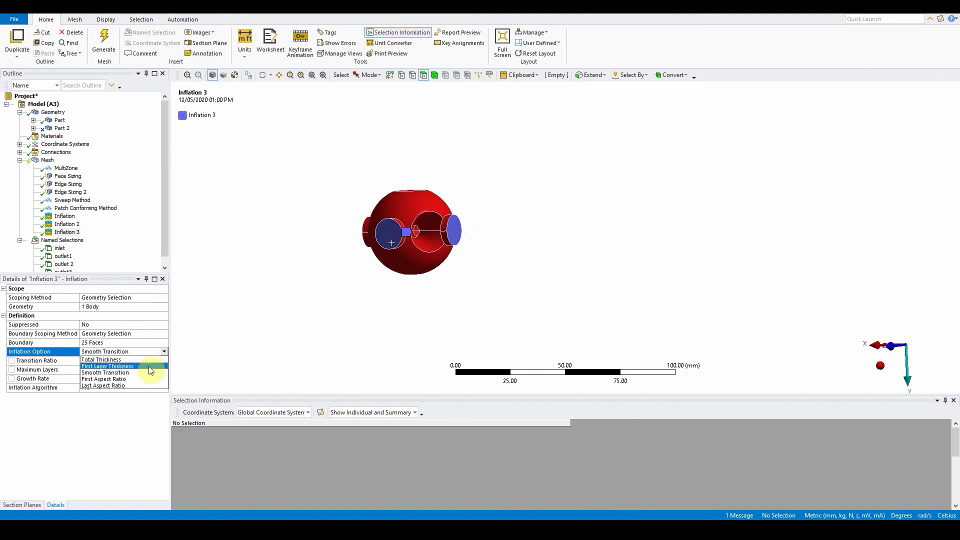
click(148, 369)
click(122, 360)
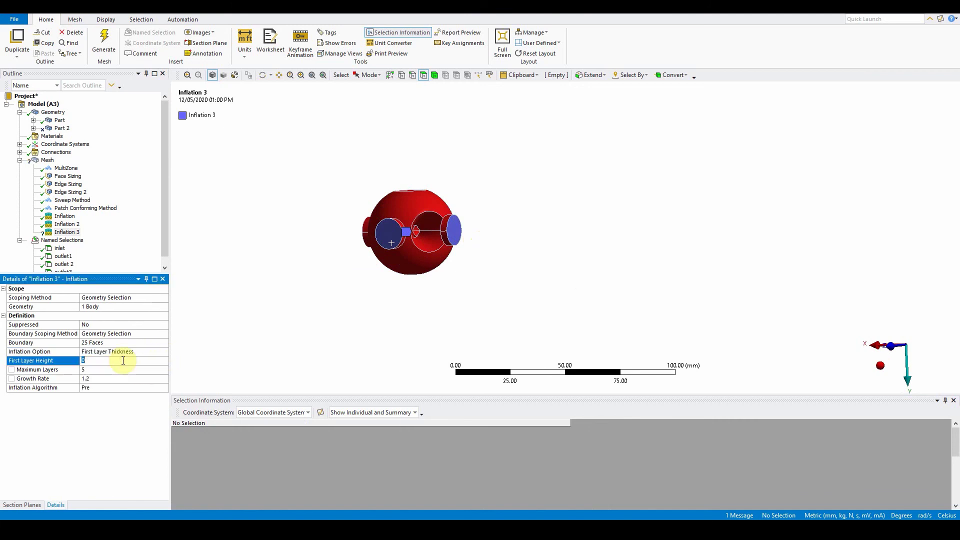
text(0.009)
key(Return)
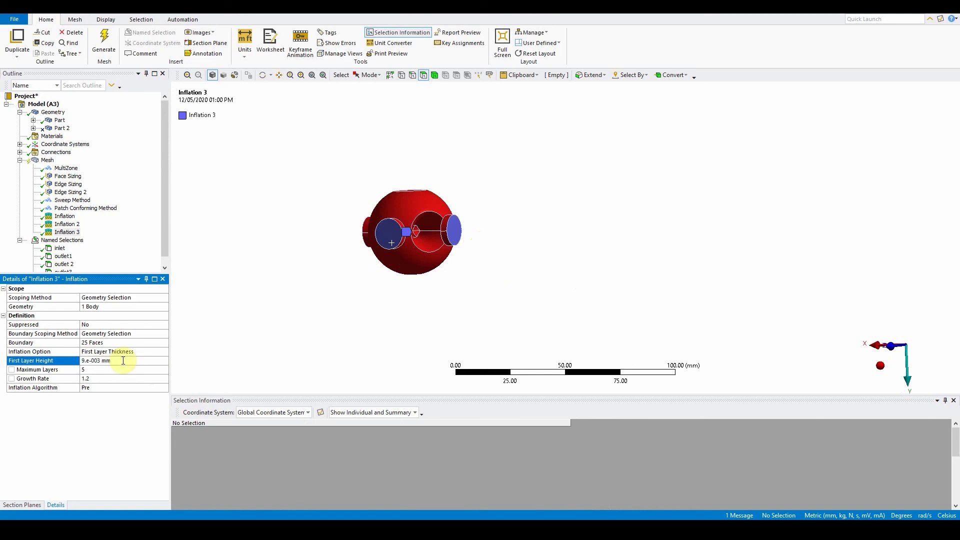
Set the spherical body's inflation growth rate to 1.1 and its maximum layers to 2
click(102, 380)
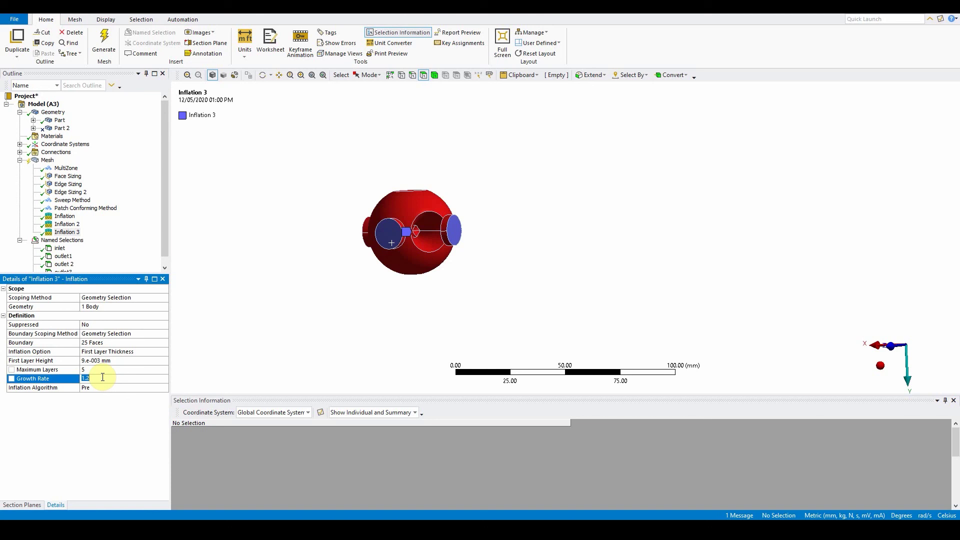
text(1.1)
click(95, 370)
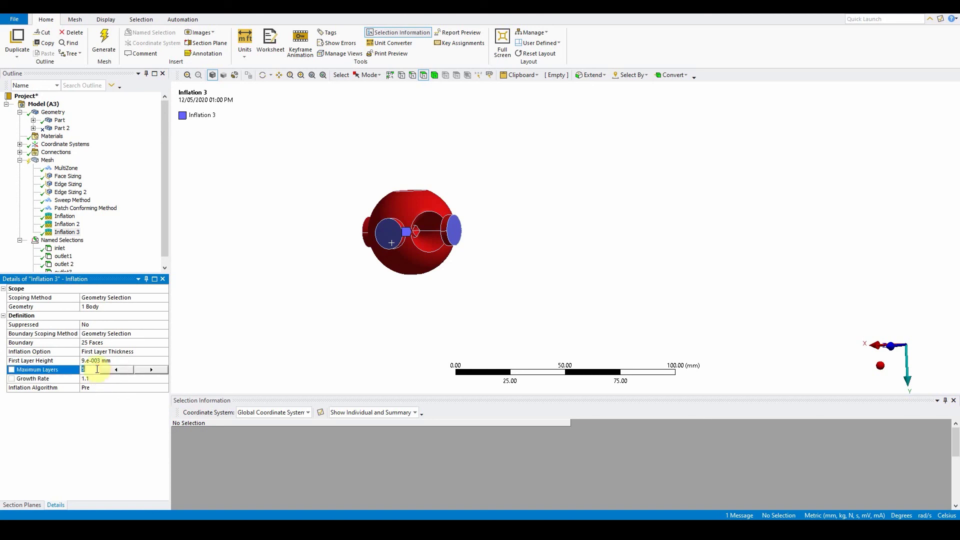
text(2)
key(Return)
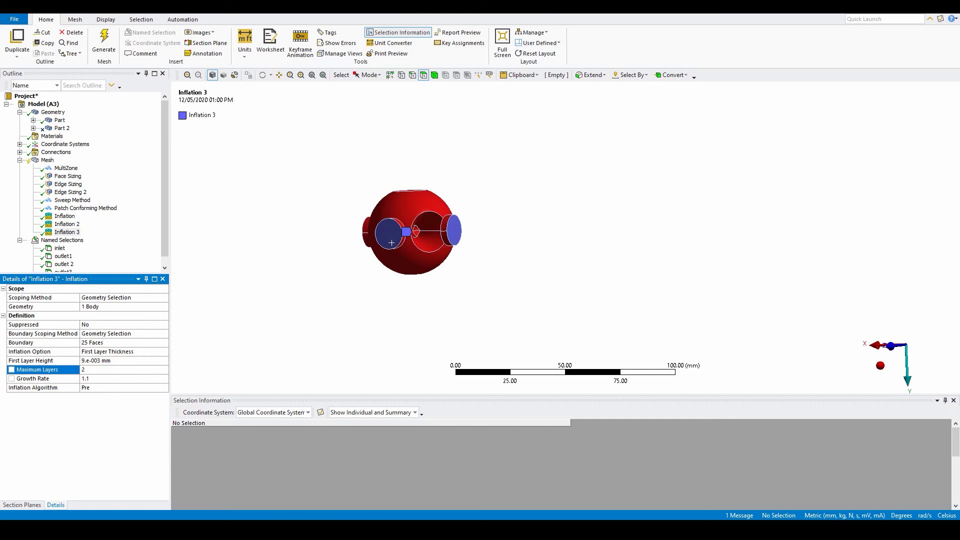
Show all the hidden pipe bodies around the sphere again
right_click(549, 133)
click(640, 189)
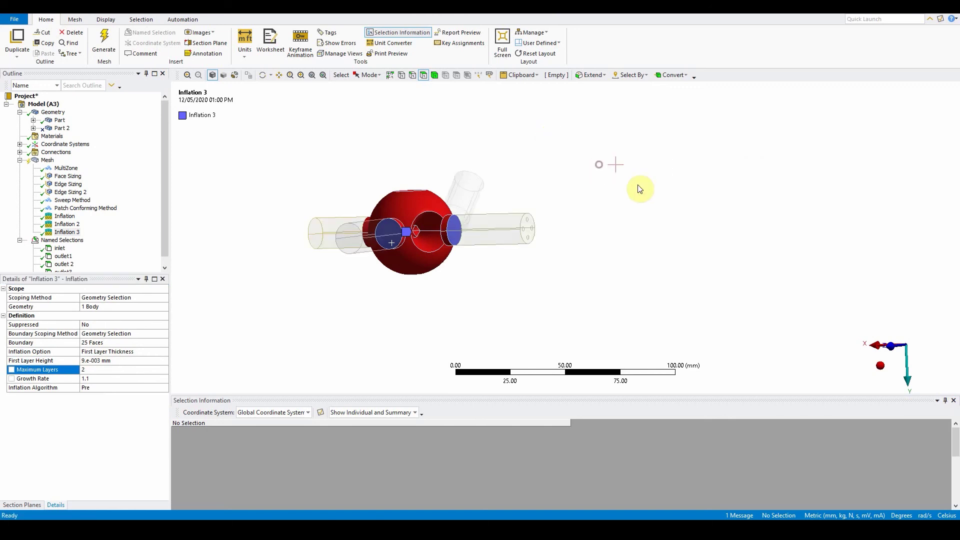
Add a body sizing to the spherical body with an element size of 1 mm
middle_drag(682, 245, 658, 280)
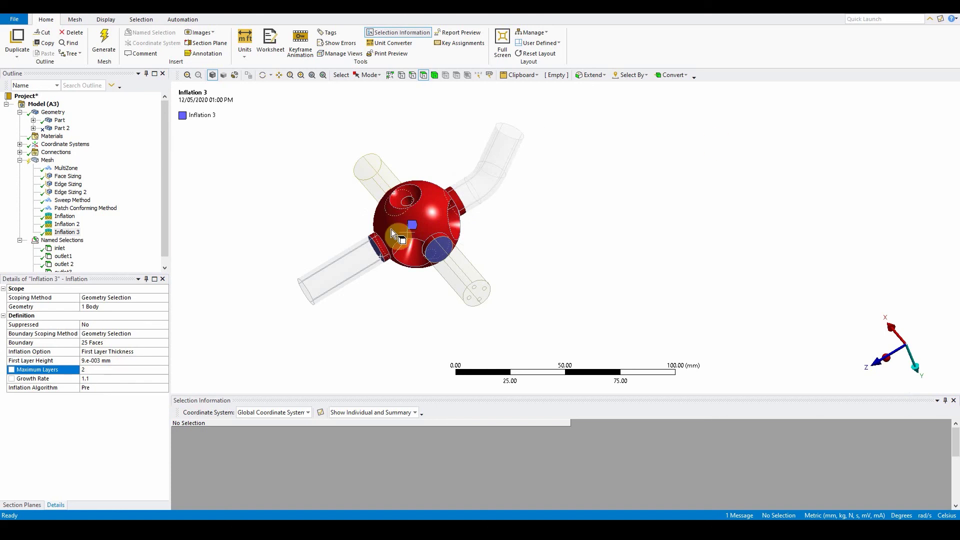
click(435, 75)
click(435, 203)
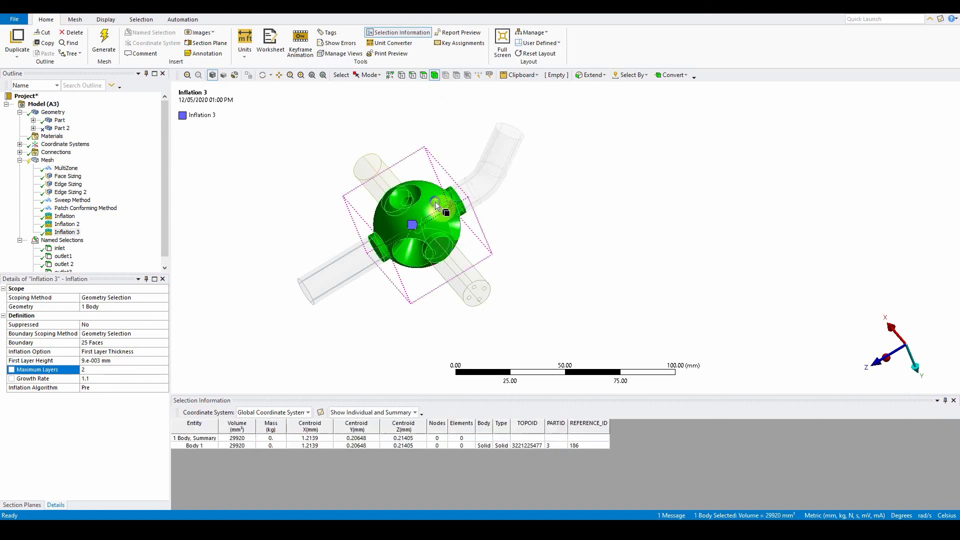
right_click(436, 202)
mouse_move(500, 208)
click(622, 225)
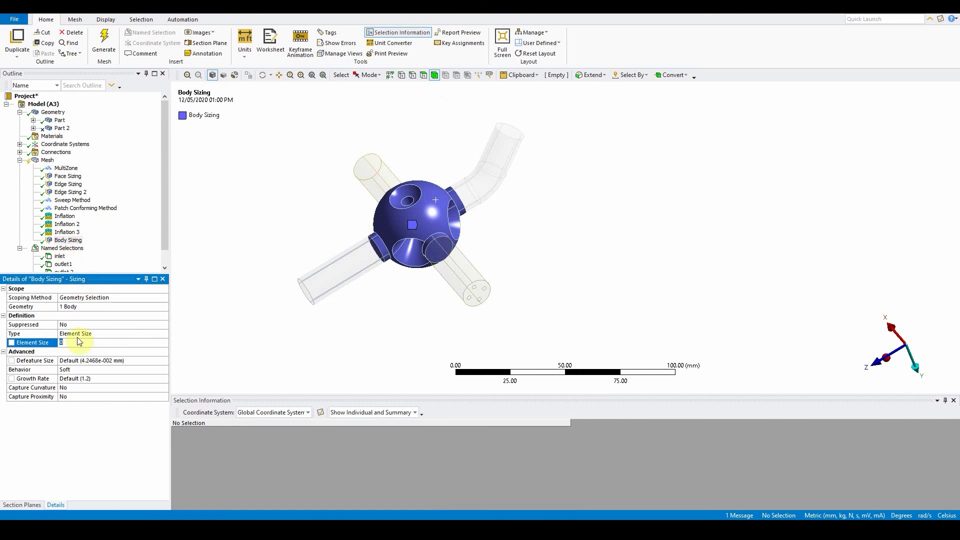
text(1)
key(Return)
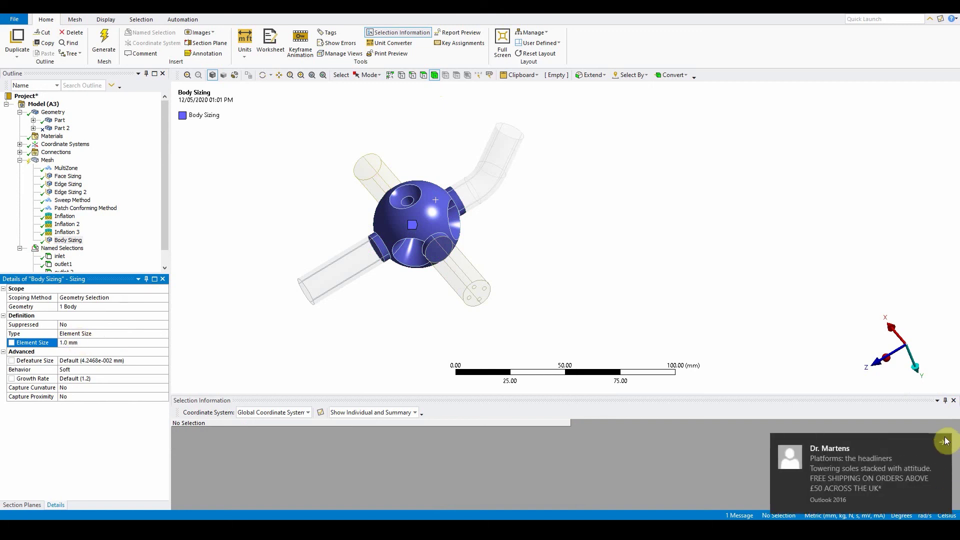
click(945, 442)
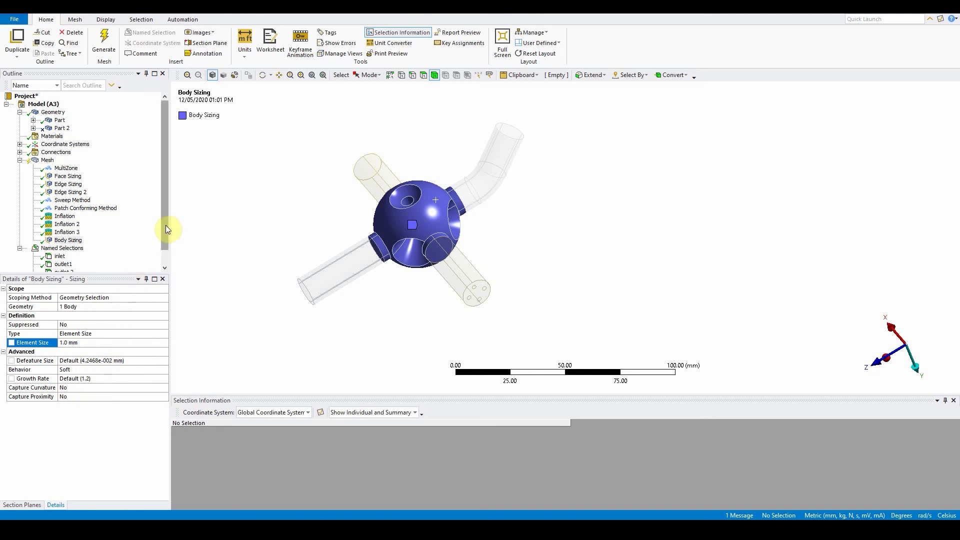
Set the smoothing in the global mesh quality settings to High
drag(166, 225, 164, 261)
click(48, 144)
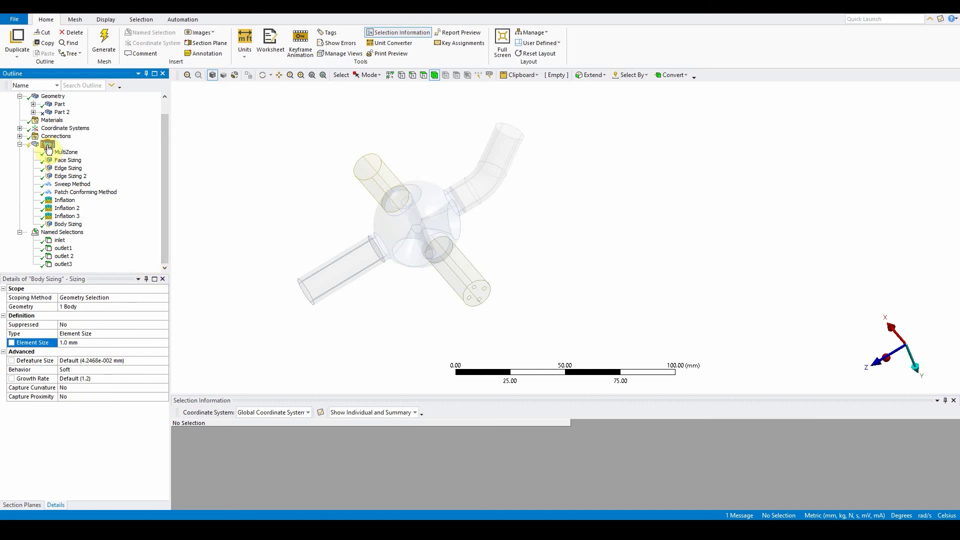
scroll(57, 428, down, 2)
double_click(15, 460)
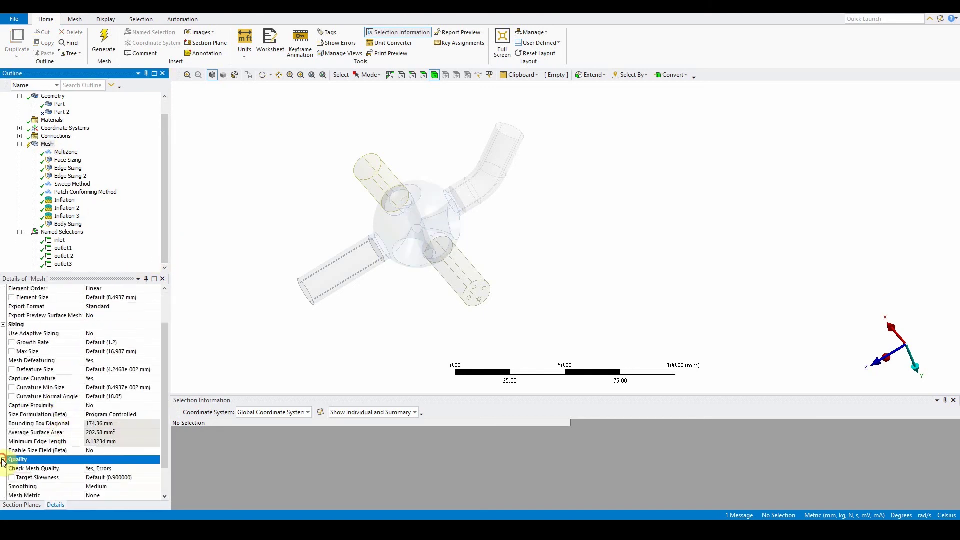
scroll(109, 473, down, 1)
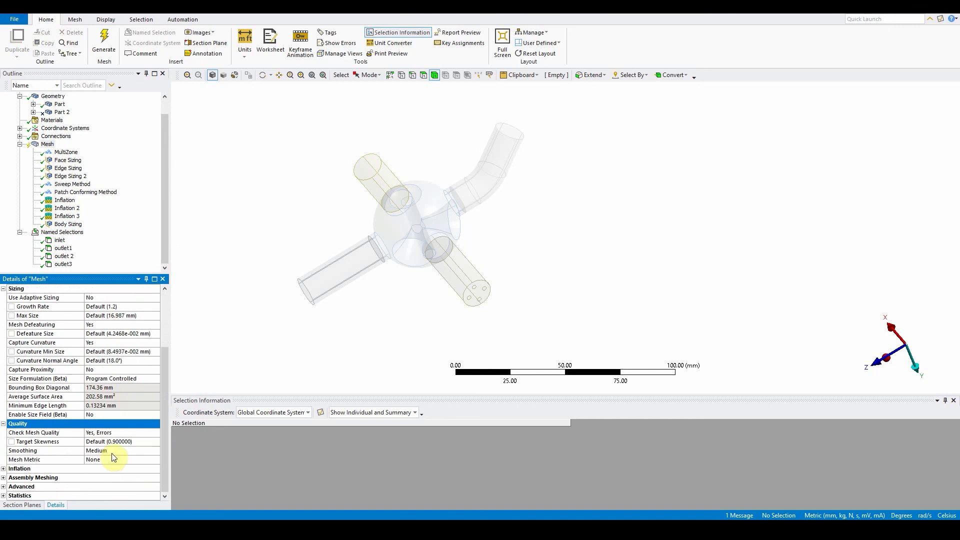
click(112, 452)
click(156, 450)
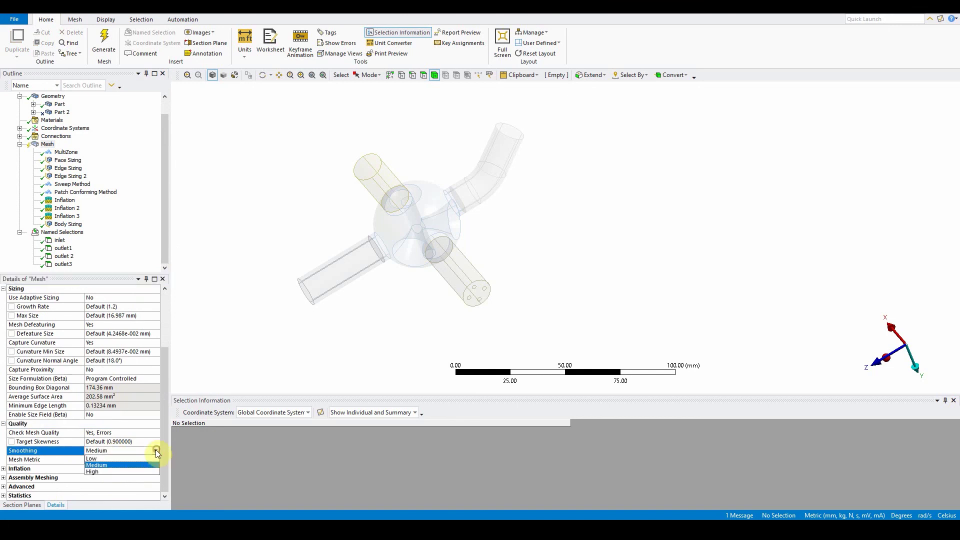
click(129, 472)
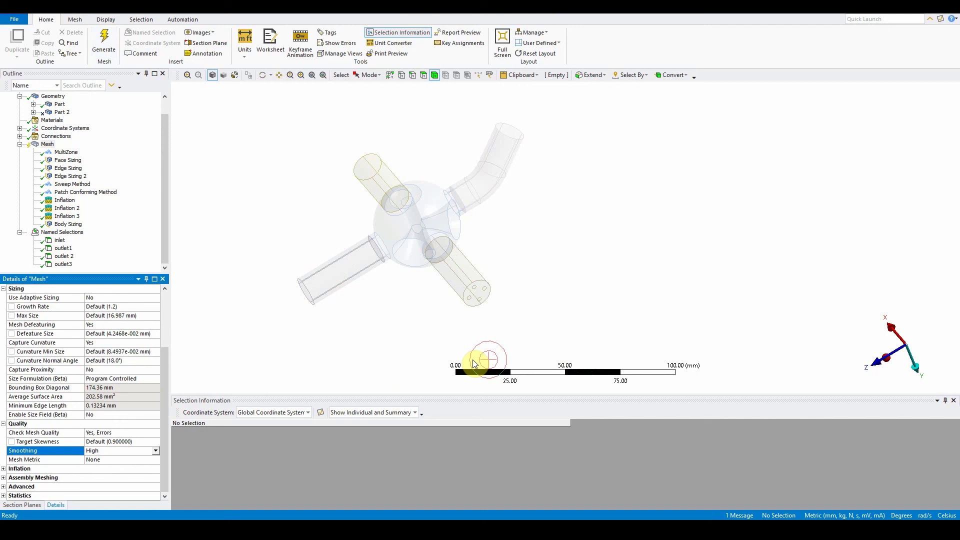
Start recording the mesh operations for the Mesh object and return to the geometry view
right_click(44, 146)
click(96, 258)
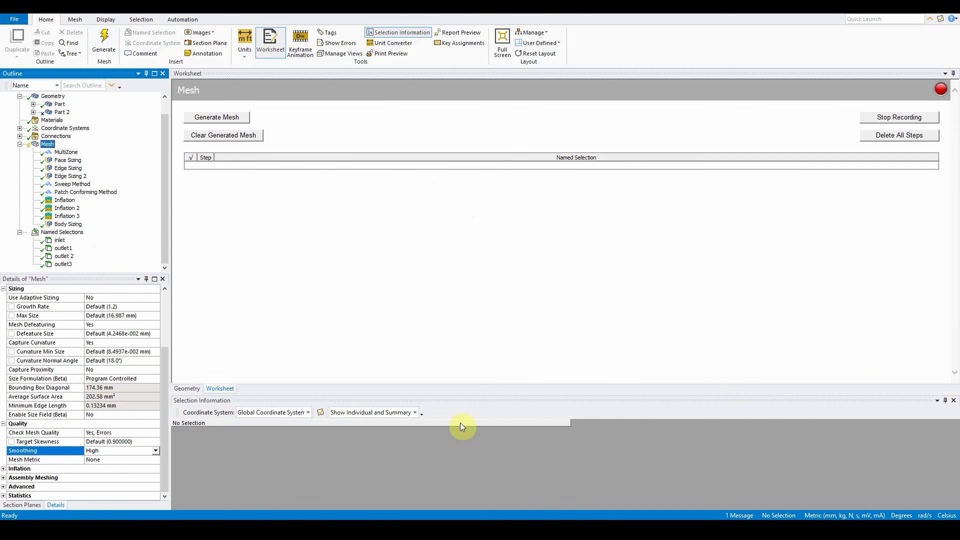
click(182, 388)
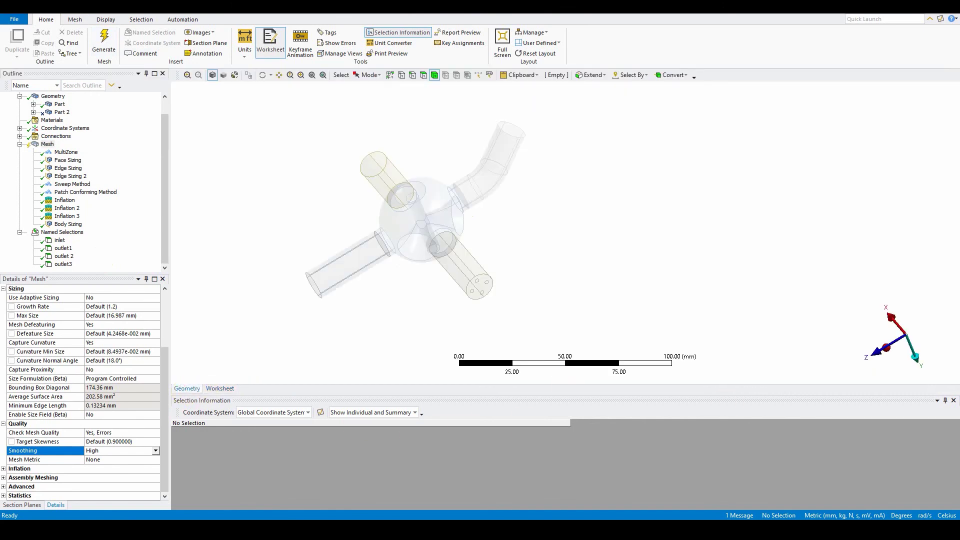
Generate the mesh on only the straight pipe body on the sphere's negative X side and turn on the mesh display
middle_drag(626, 280, 767, 133)
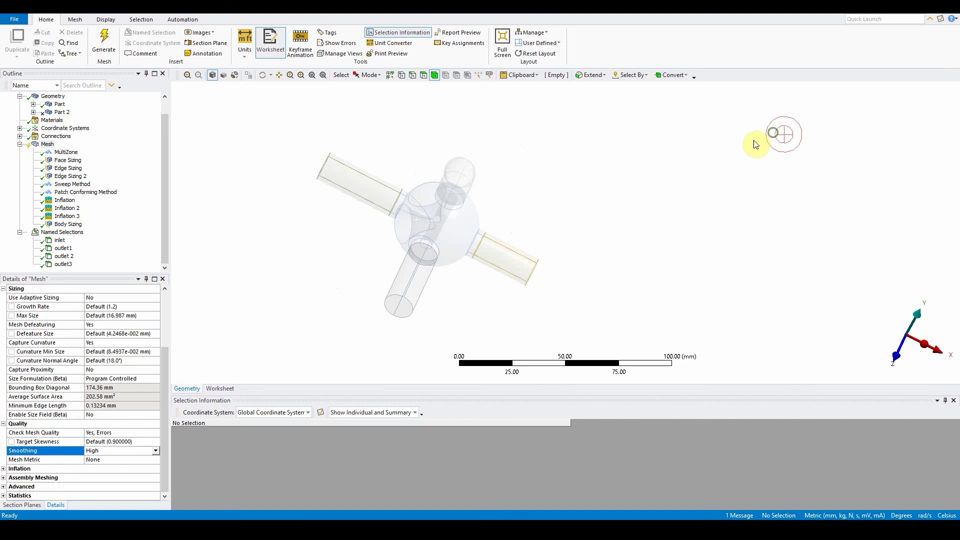
click(361, 183)
right_click(361, 182)
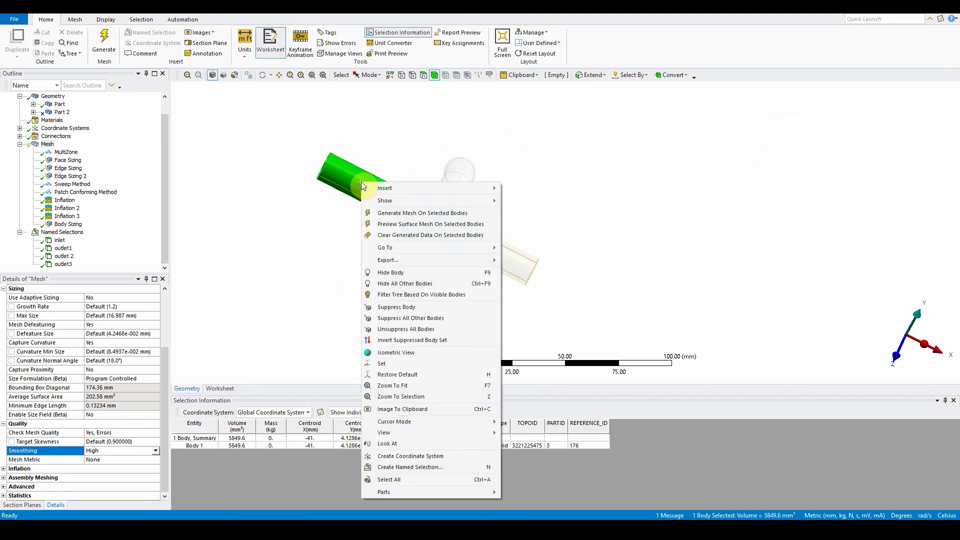
click(398, 214)
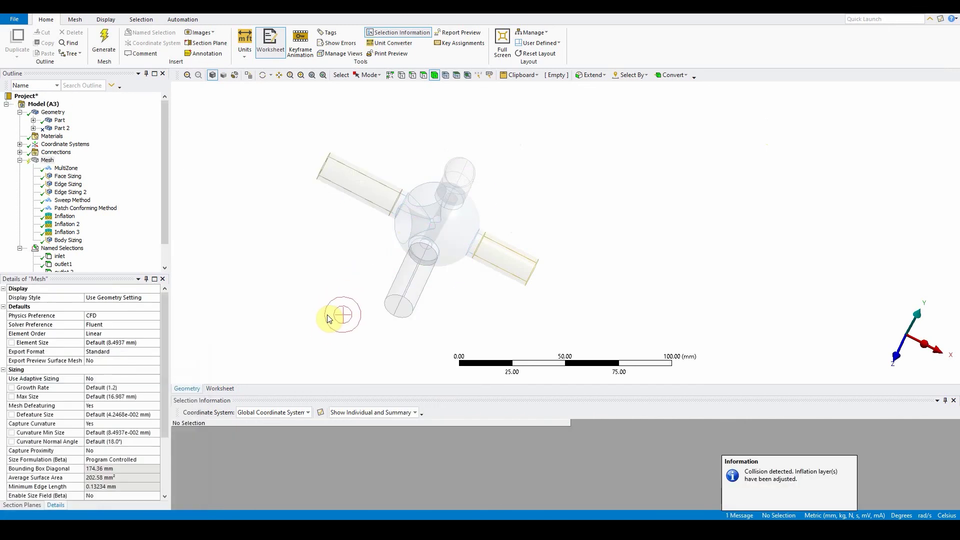
click(249, 75)
middle_drag(306, 199, 300, 255)
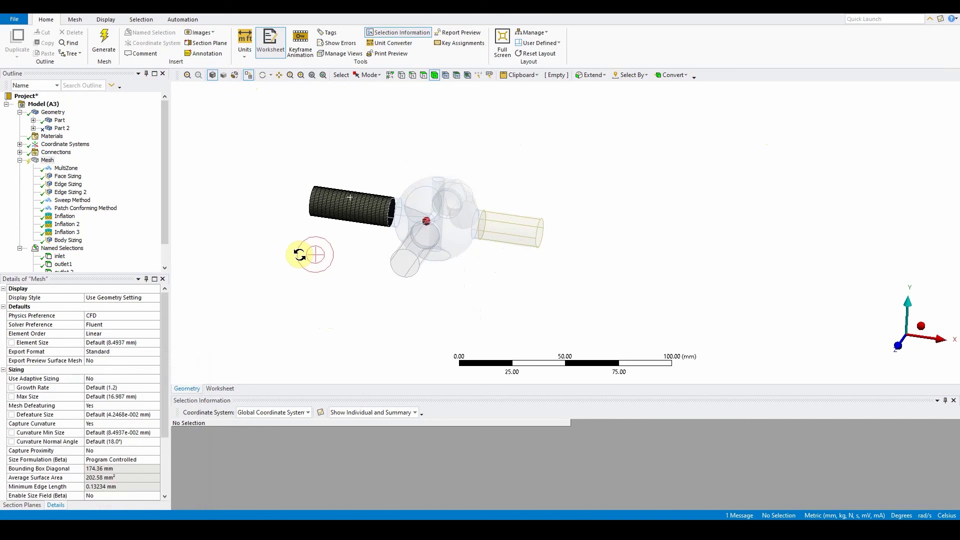
click(220, 388)
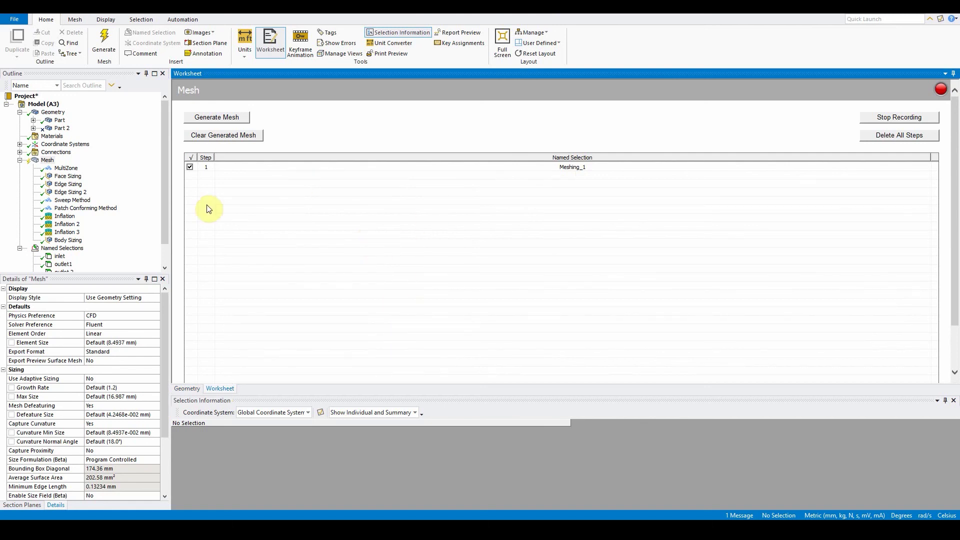
click(187, 389)
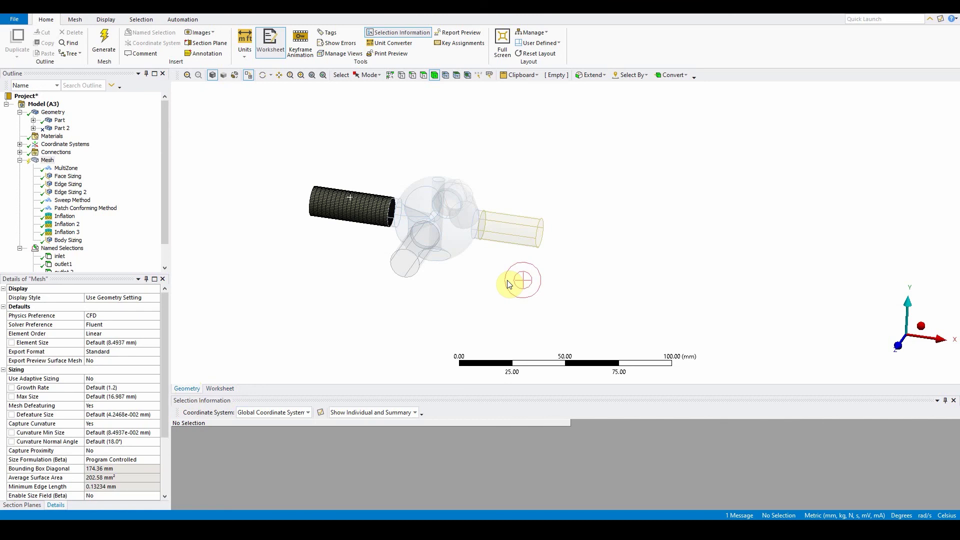
Generate the mesh on the three remaining pipe bodies together and check the recorded steps in the worksheet
middle_drag(515, 279, 453, 302)
click(408, 278)
ctrl+click(492, 253)
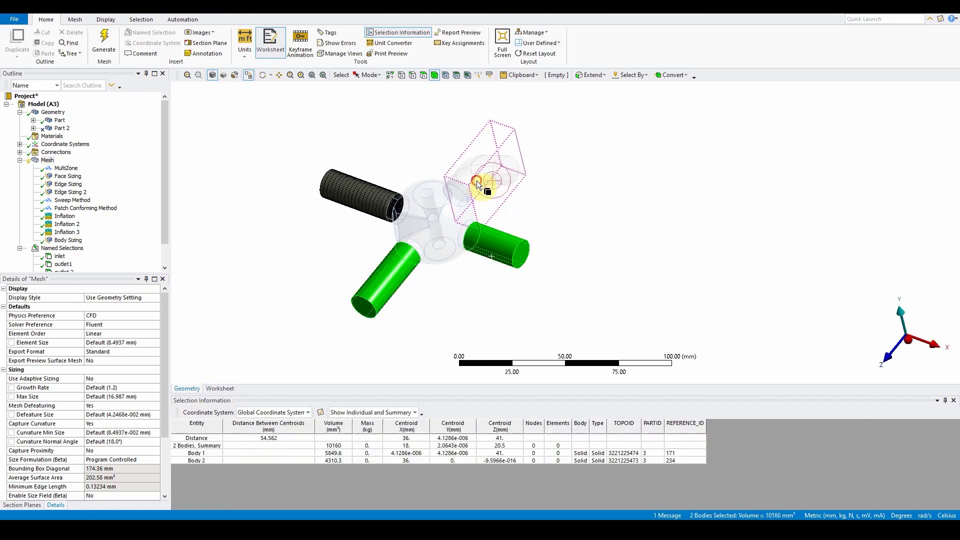
ctrl+click(479, 181)
right_click(492, 178)
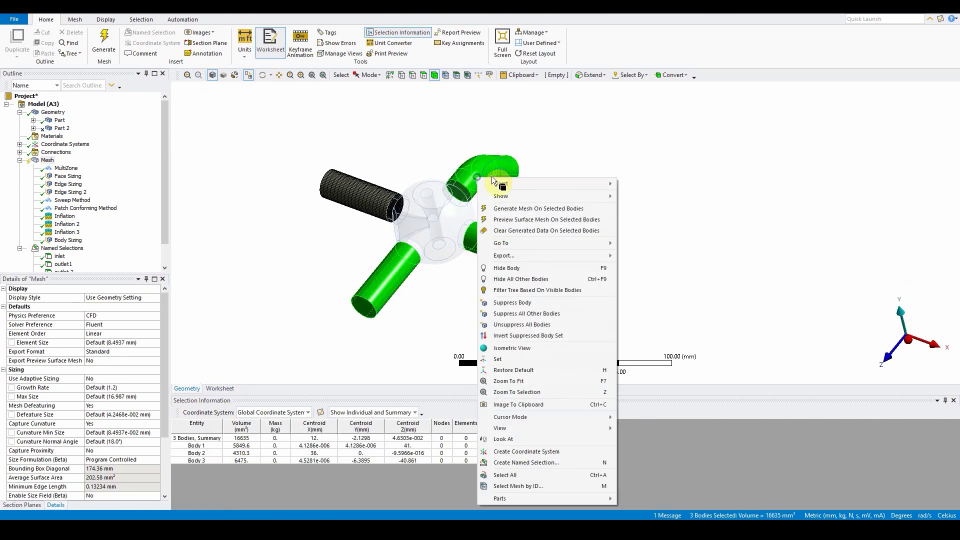
click(525, 209)
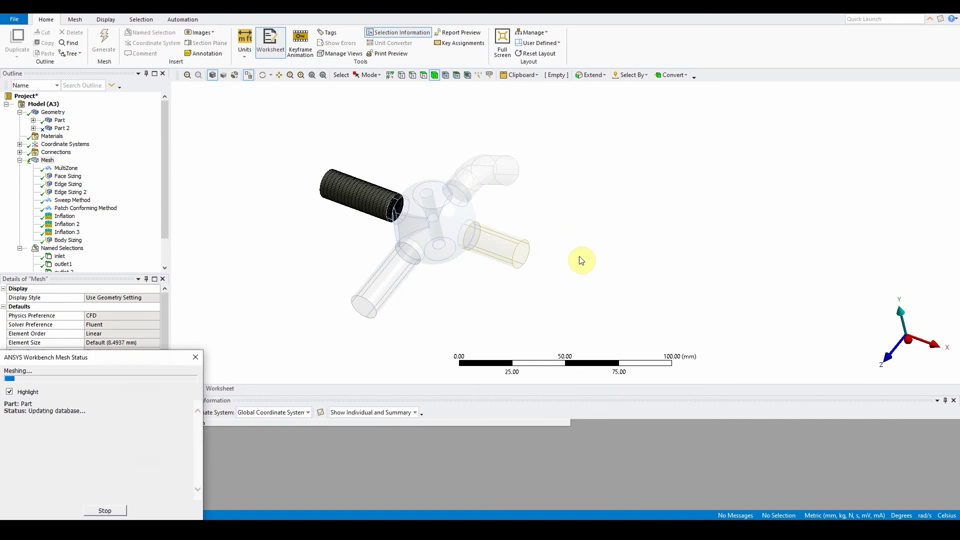
mouse_move(523, 280)
middle_down()
mouse_move(510, 285)
mouse_move(578, 240)
mouse_move(522, 268)
middle_up()
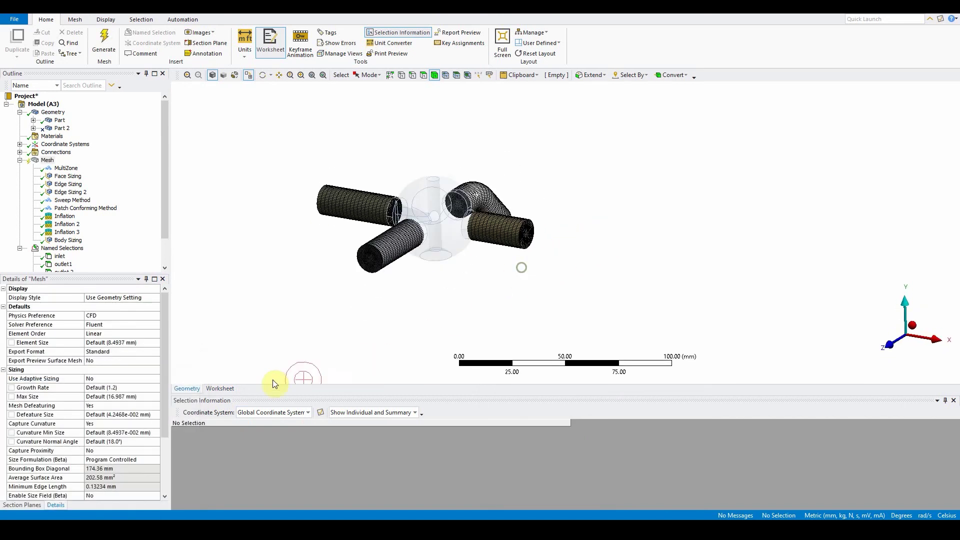
click(219, 388)
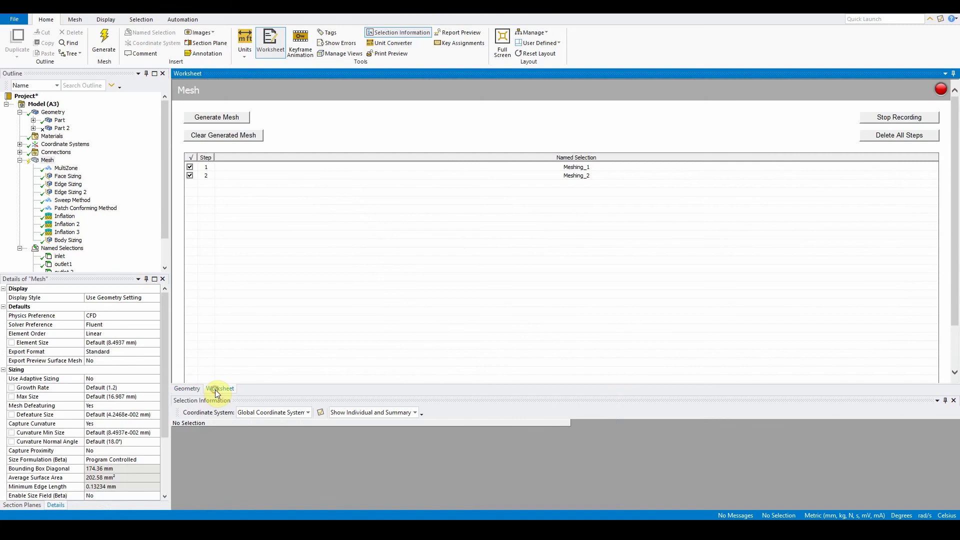
click(570, 176)
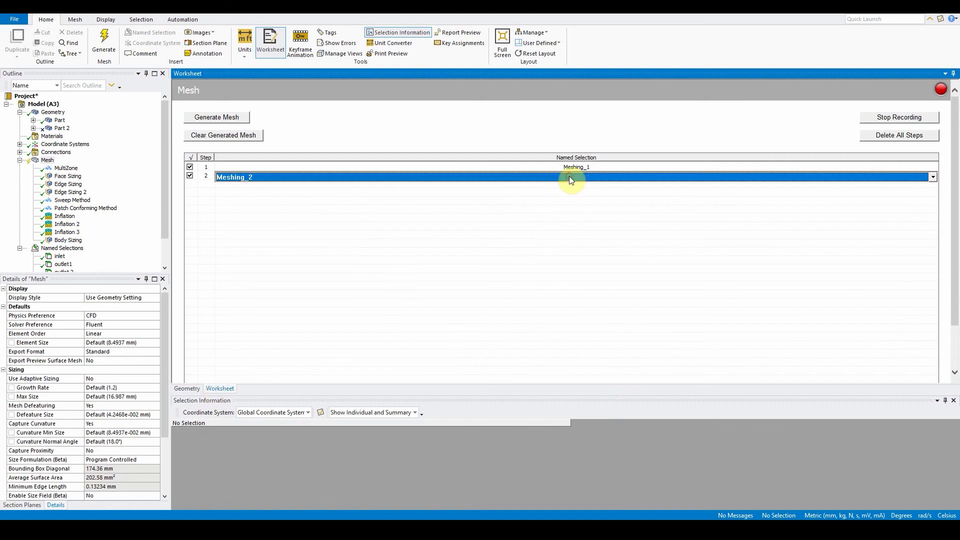
click(933, 177)
click(933, 177)
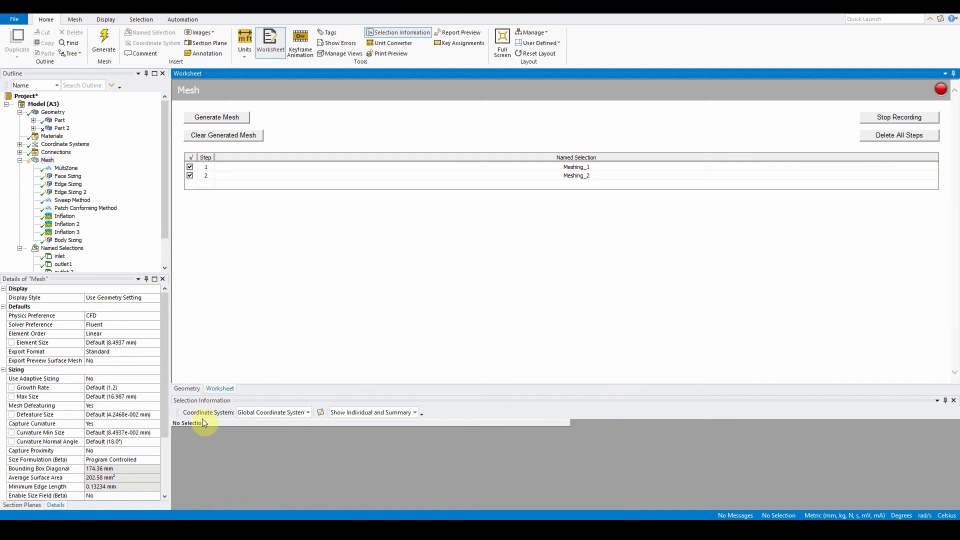
click(186, 388)
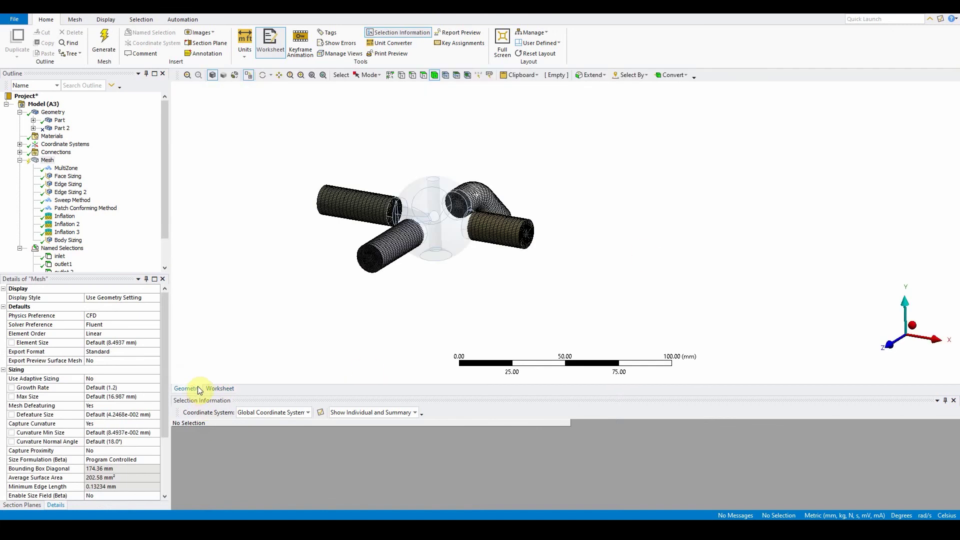
Generate the mesh on the spherical body and review the meshed assembly and the recorded worksheet steps
click(440, 204)
right_click(440, 203)
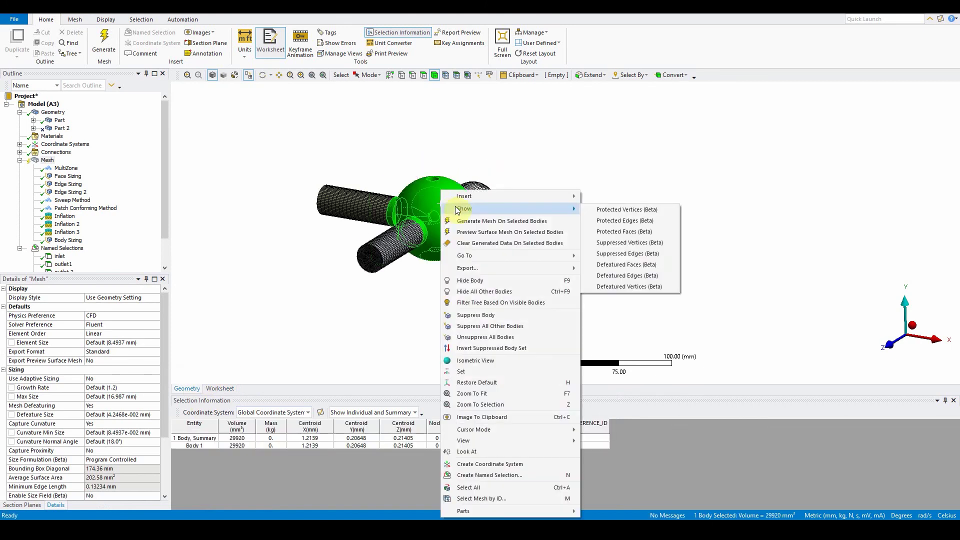
click(463, 221)
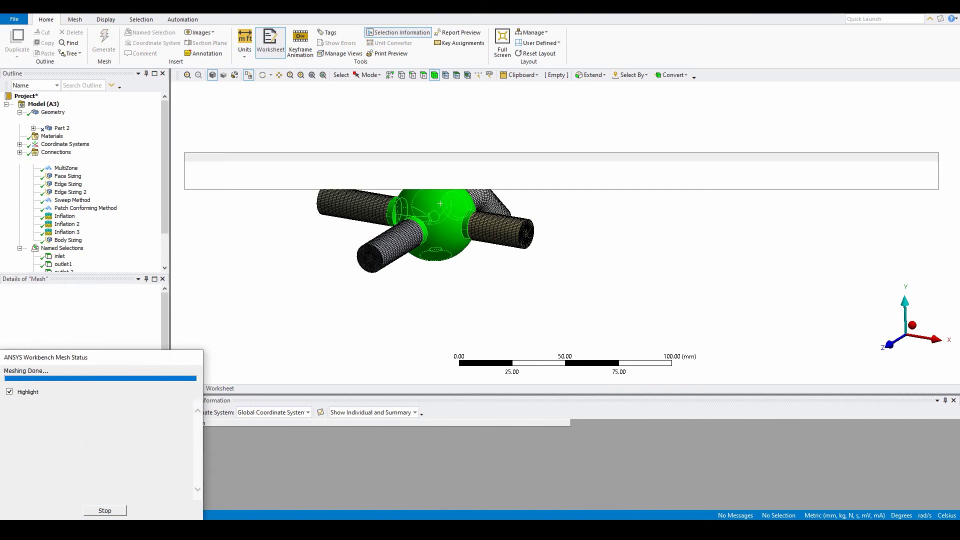
middle_drag(826, 310, 696, 281)
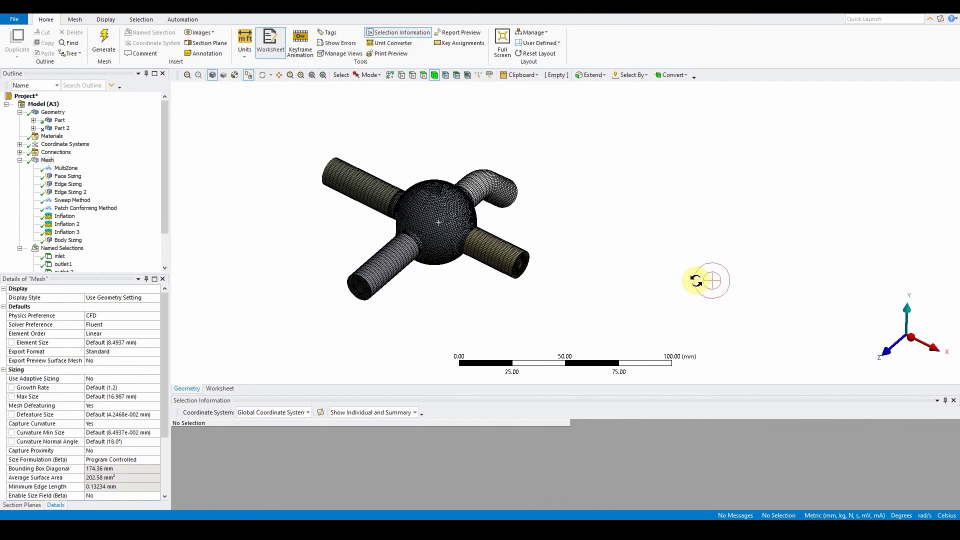
scroll(576, 264, up, 5)
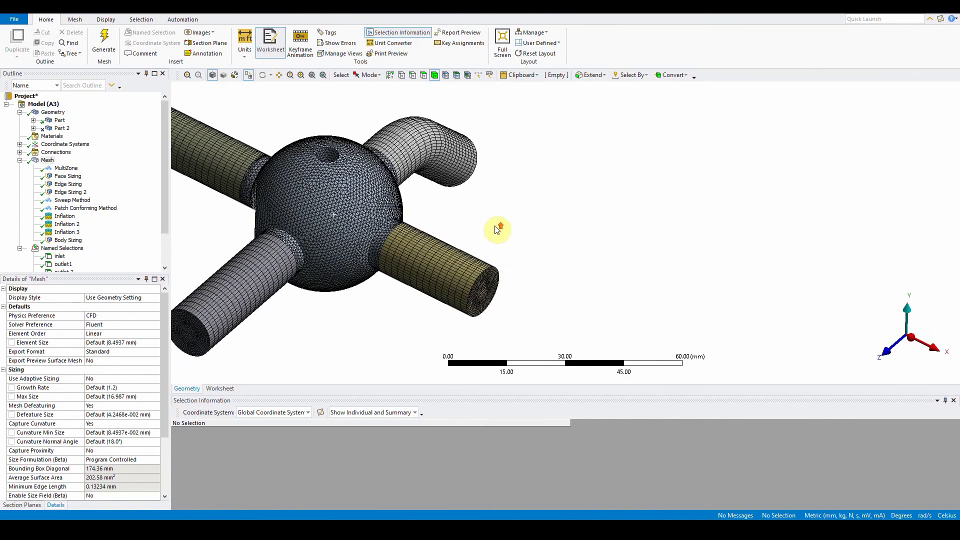
middle_drag(517, 230, 763, 218)
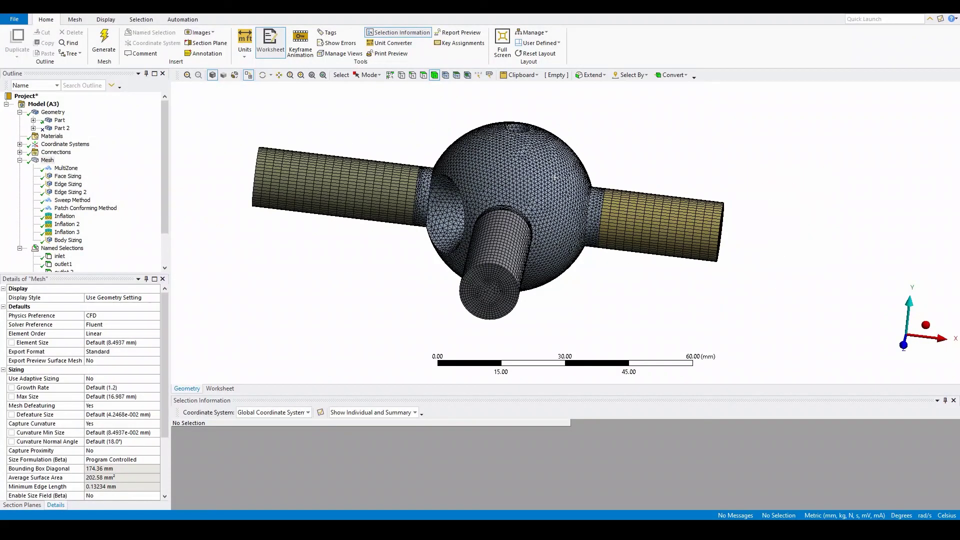
click(220, 389)
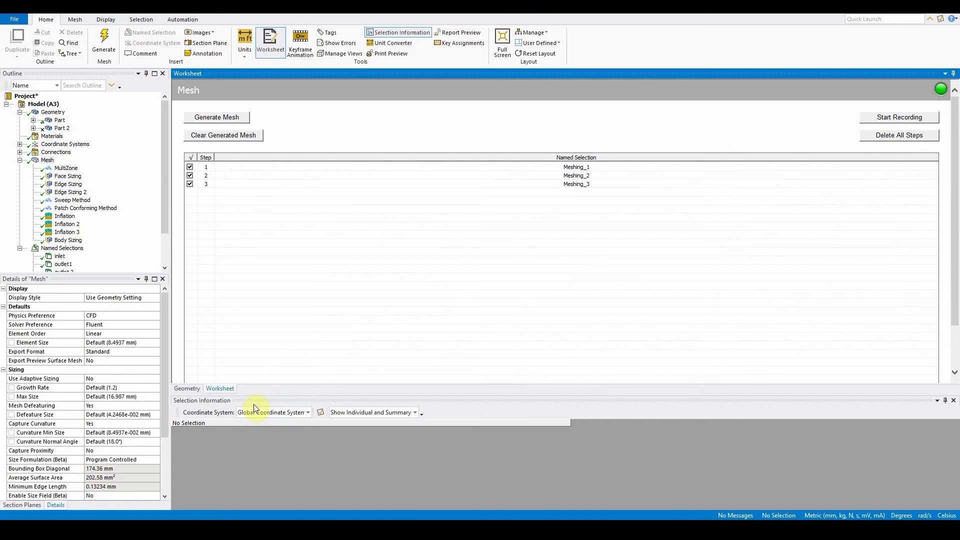
click(186, 388)
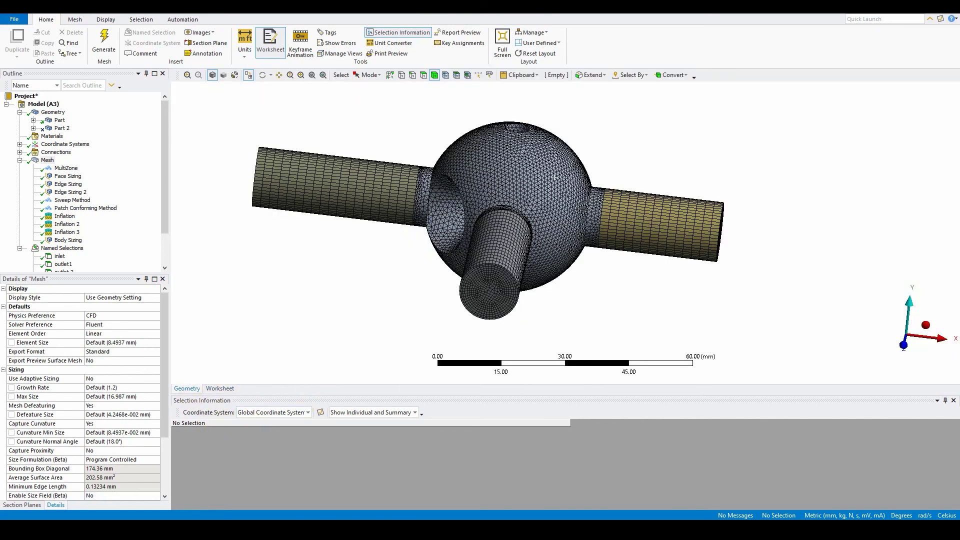
Cut the meshed assembly with a vertical section plane through the sphere's middle, normal to X, and inspect the interior elements
click(908, 350)
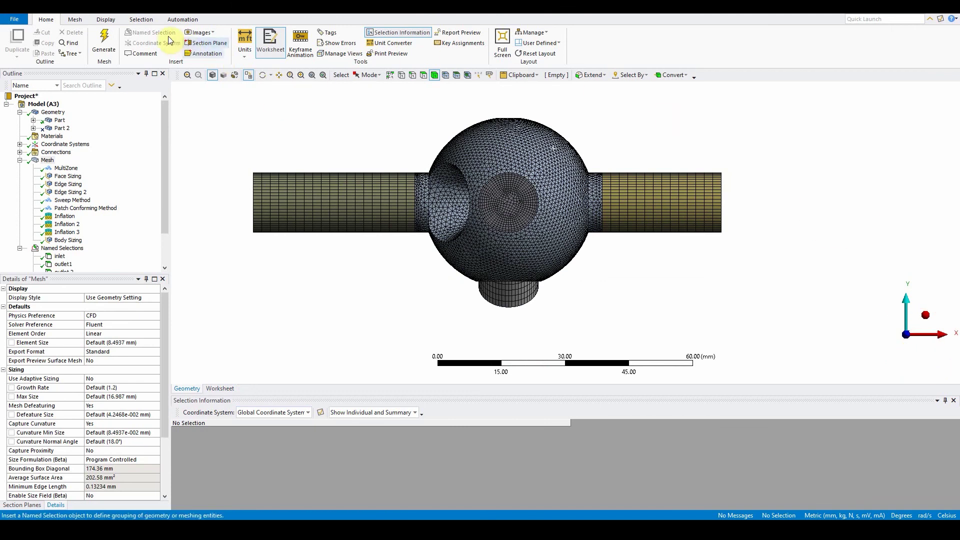
click(206, 42)
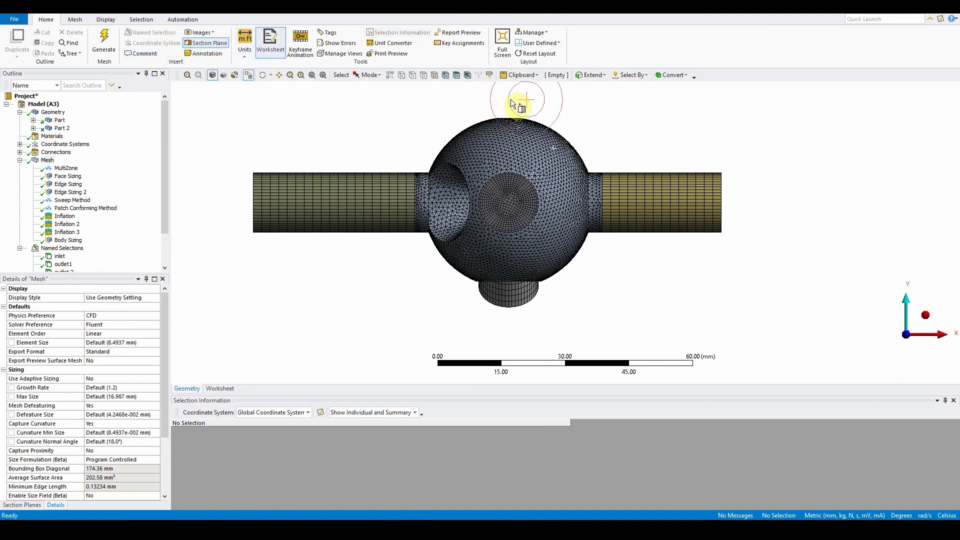
drag(511, 100, 511, 347)
middle_drag(665, 307, 508, 310)
middle_drag(745, 246, 714, 241)
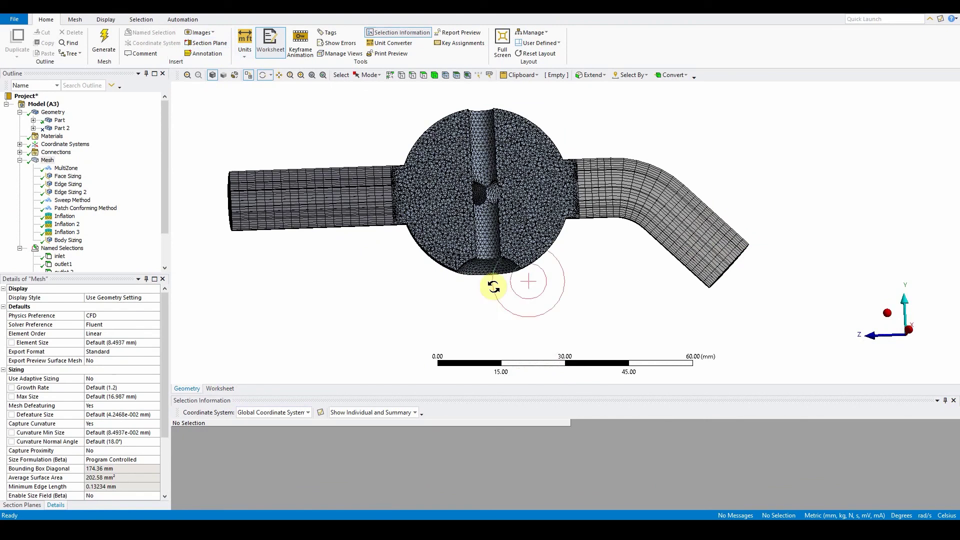
Set the mesh metric to Orthogonal Quality and review its statistics and element distribution alongside the sectioned mesh
drag(164, 335, 169, 401)
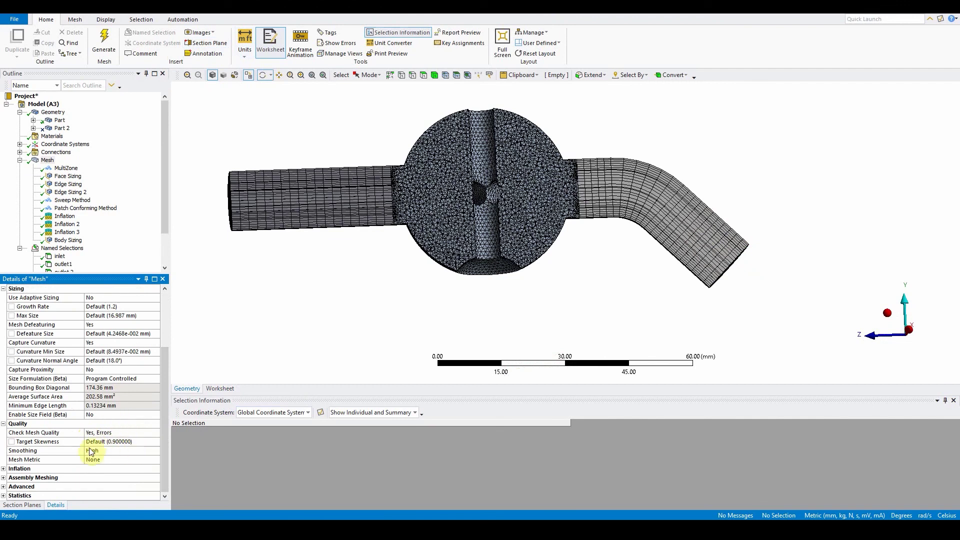
click(117, 459)
click(155, 460)
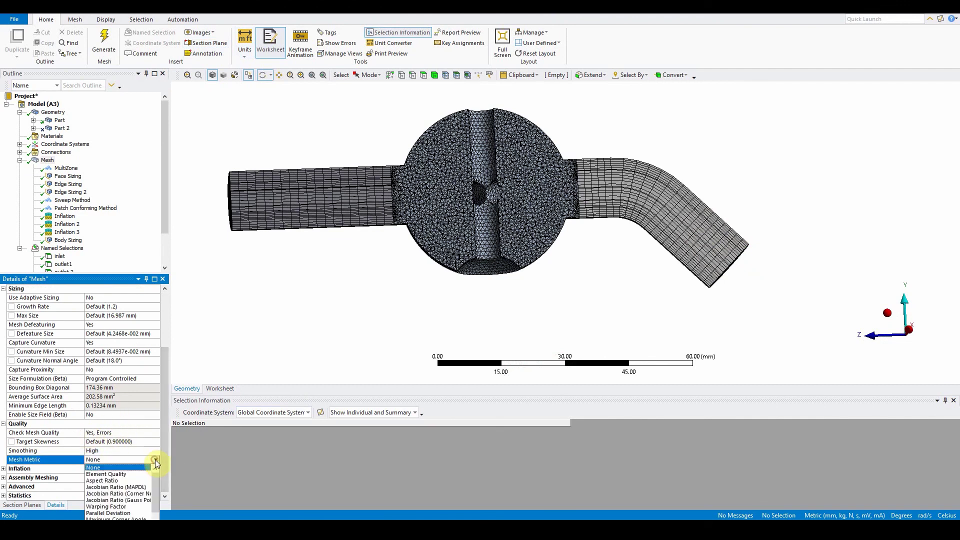
scroll(128, 495, down, 2)
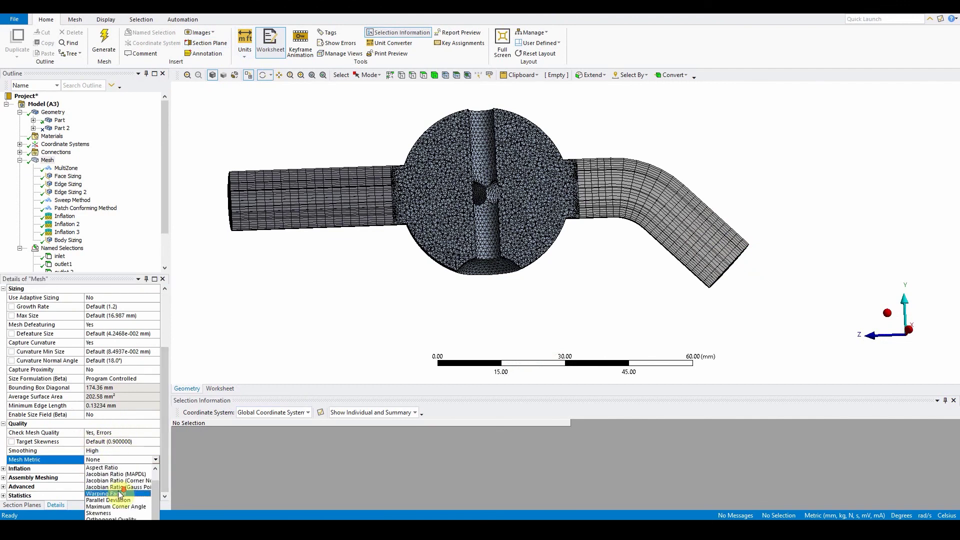
click(125, 517)
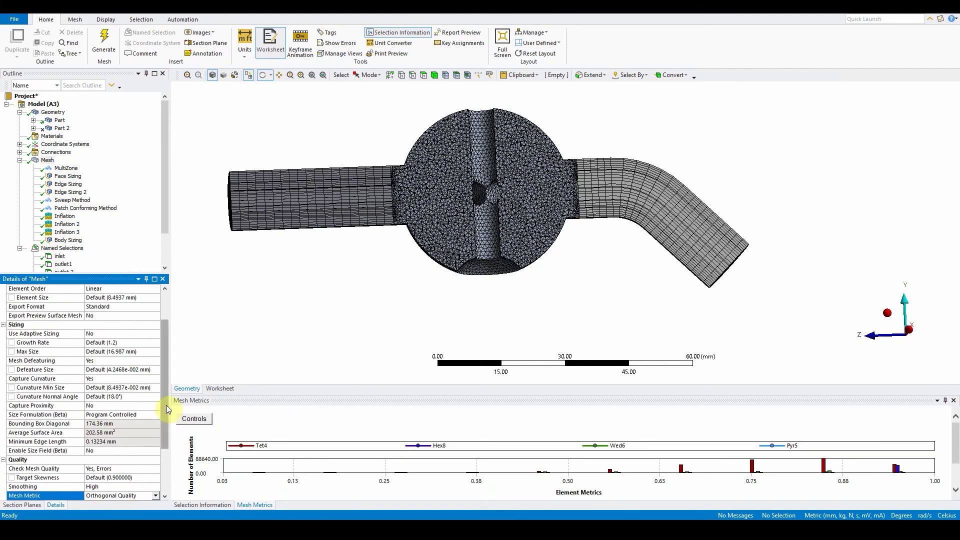
drag(166, 405, 168, 463)
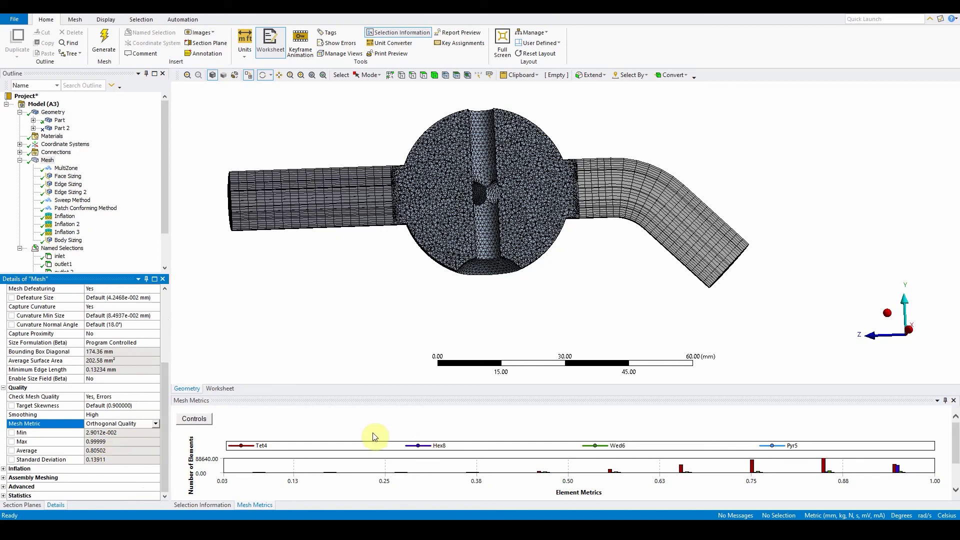
drag(488, 300, 643, 294)
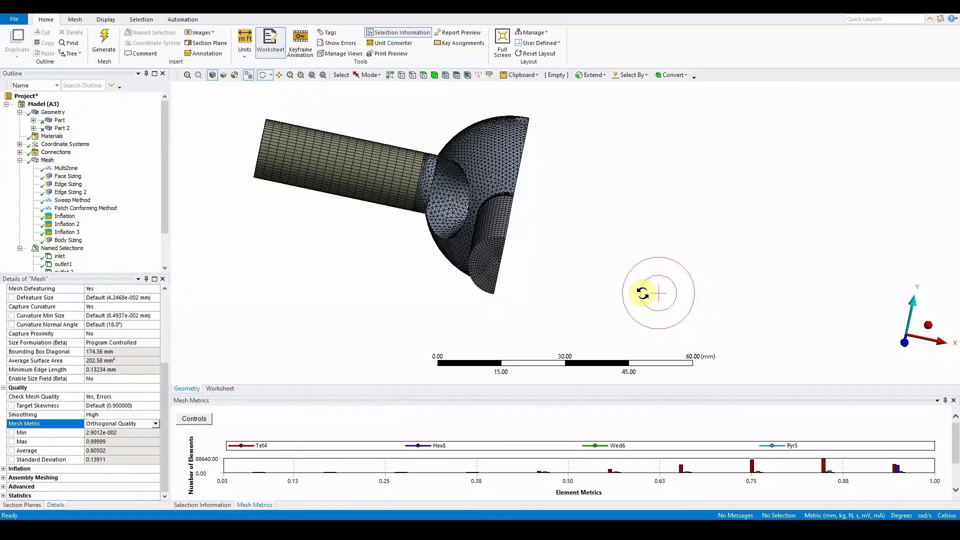